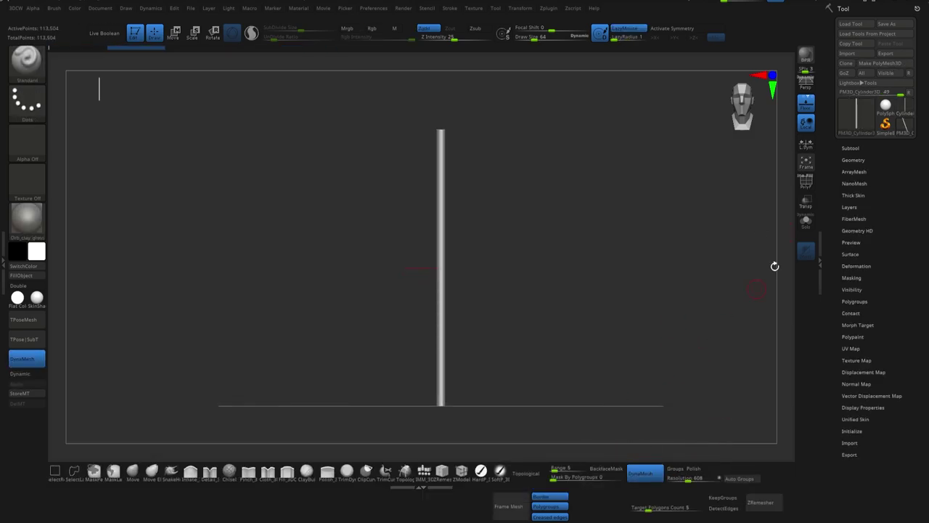
Bend the straight cylinder into a slightly crooked pole with the Transpose Move gizmo.
{"action": "key", "text": "w"}
{"action": "left_click", "coordinate": [485, 218]}
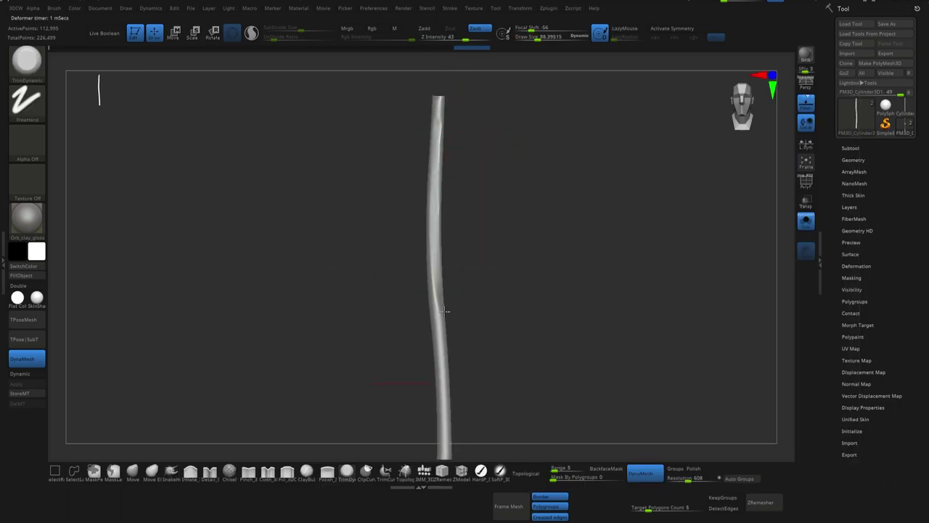
{"action": "left_click_drag", "start_coordinate": [459, 221], "coordinate": [438, 156]}
{"action": "left_click_drag", "start_coordinate": [479, 199], "coordinate": [407, 133]}
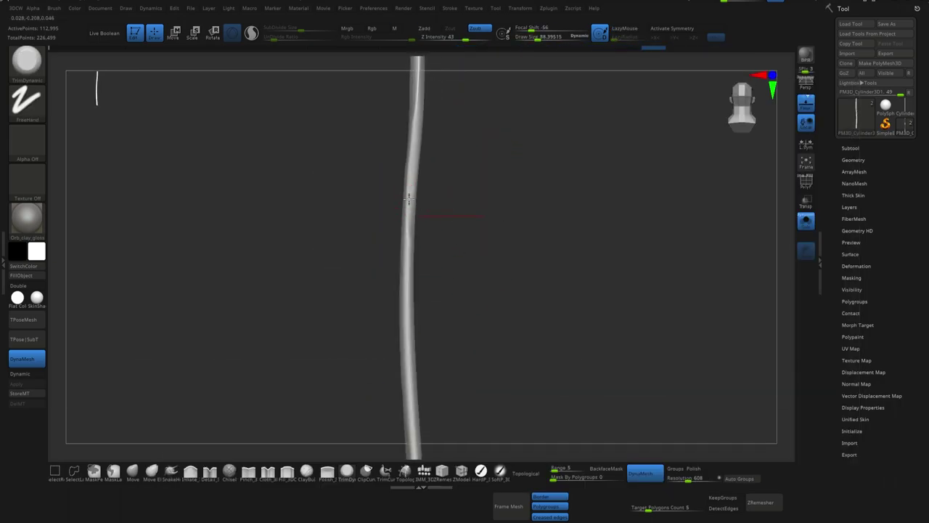
{"action": "left_click_drag", "start_coordinate": [409, 352], "coordinate": [459, 131]}
Stamp bark-like wood grain along the pole with a DragRect wood brush.
{"action": "key", "text": "b"}
{"action": "left_click", "coordinate": [562, 397]}
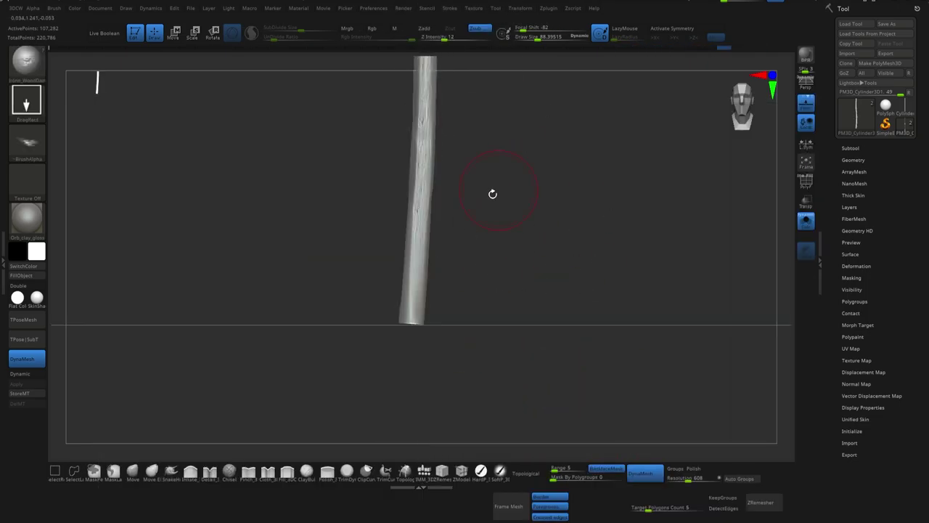
{"action": "left_click_drag", "start_coordinate": [492, 194], "coordinate": [428, 310]}
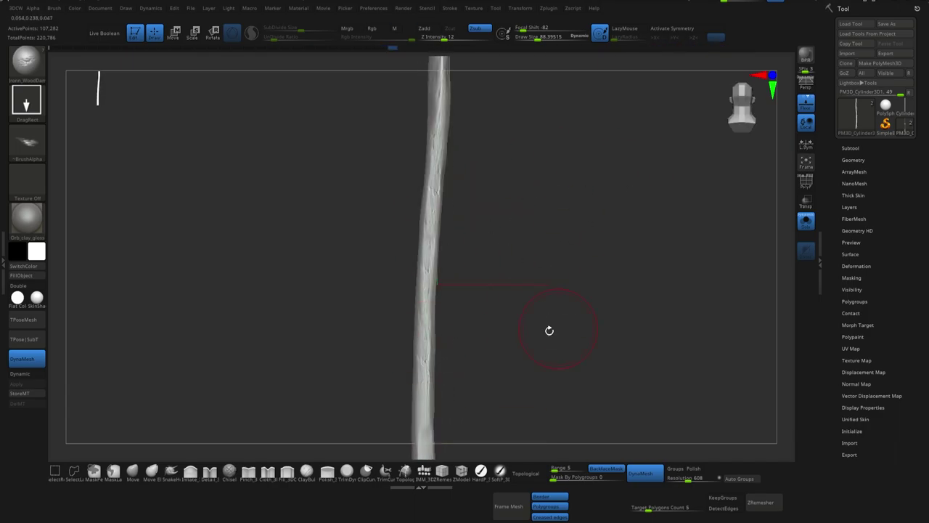
{"action": "left_click_drag", "start_coordinate": [515, 330], "coordinate": [492, 274]}
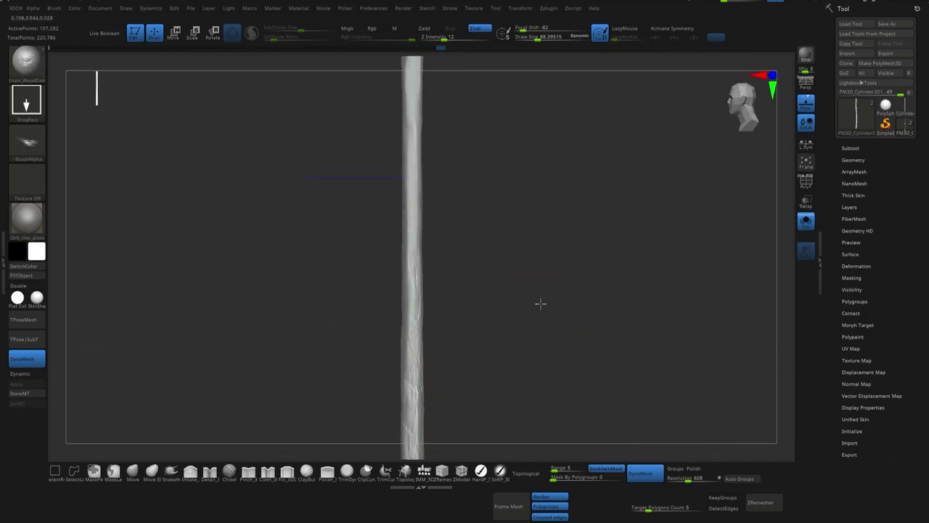
{"action": "key", "text": "b"}
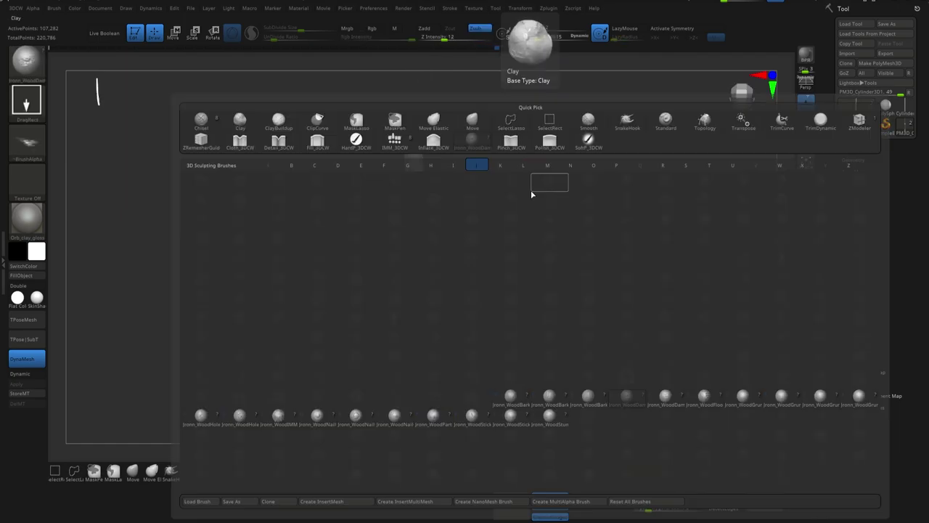
{"action": "left_click_drag", "start_coordinate": [531, 190], "coordinate": [705, 440]}
{"action": "key", "text": "space"}
{"action": "mouse_move", "coordinate": [415, 184]}
{"action": "left_mouse_down"}
{"action": "mouse_move", "coordinate": [543, 169]}
{"action": "mouse_move", "coordinate": [496, 287]}
{"action": "left_mouse_up"}
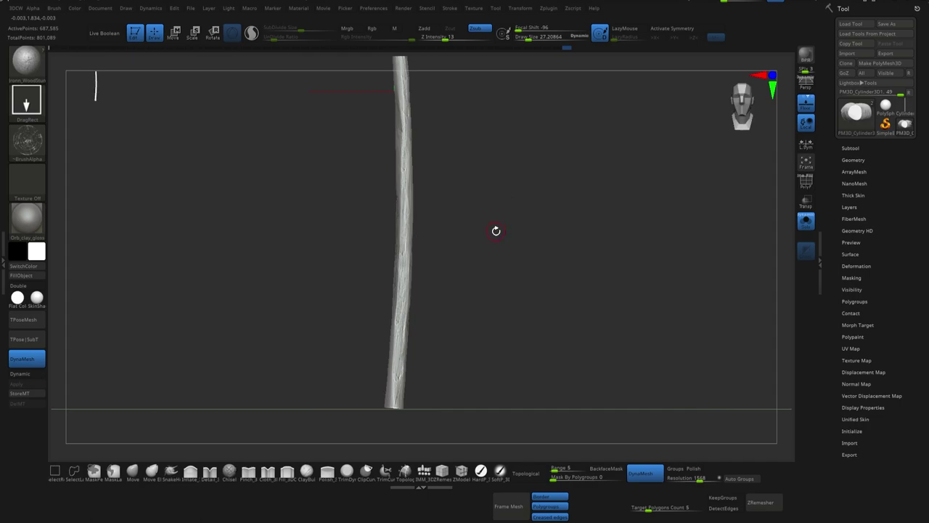
Position the horizontal crossbar cylinder across the pole and face it straight on.
{"action": "key", "text": "w"}
{"action": "left_click", "coordinate": [851, 147]}
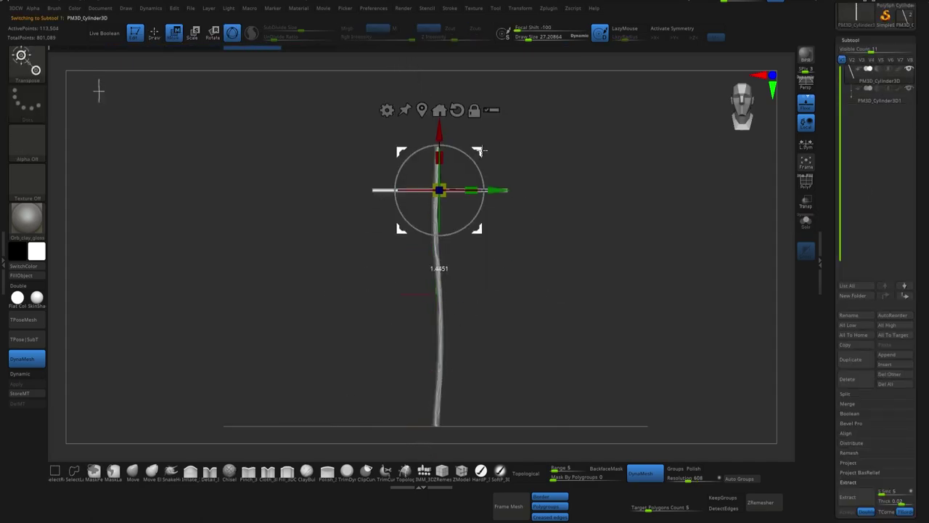
{"action": "left_click_drag", "start_coordinate": [479, 150], "coordinate": [508, 191]}
{"action": "key", "text": "q"}
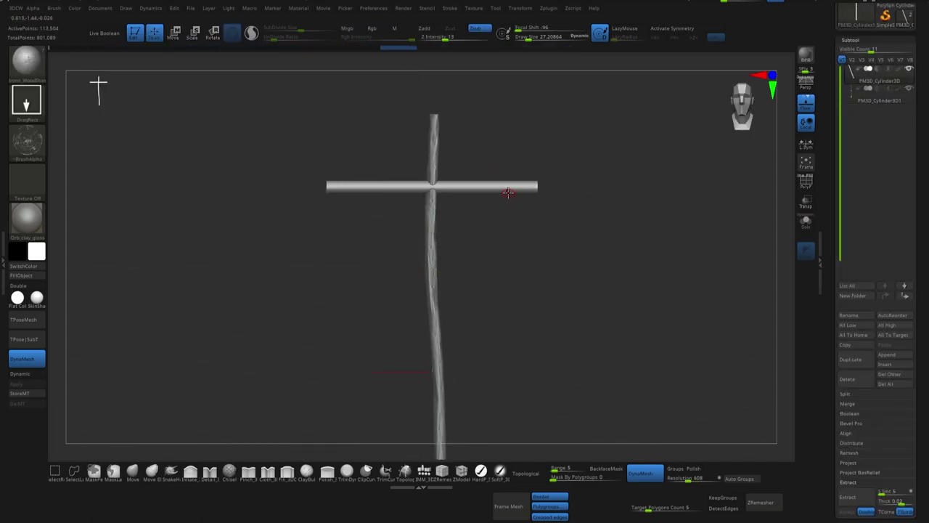
{"action": "key", "text": "w"}
{"action": "key", "text": "q"}
{"action": "mouse_move", "coordinate": [527, 216]}
{"action": "left_mouse_down"}
{"action": "mouse_move", "coordinate": [614, 191]}
{"action": "mouse_move", "coordinate": [237, 291]}
{"action": "mouse_move", "coordinate": [683, 265]}
{"action": "left_mouse_up"}
{"action": "key", "text": "space"}
{"action": "left_click_drag", "start_coordinate": [415, 228], "coordinate": [445, 296], "text": "shift"}
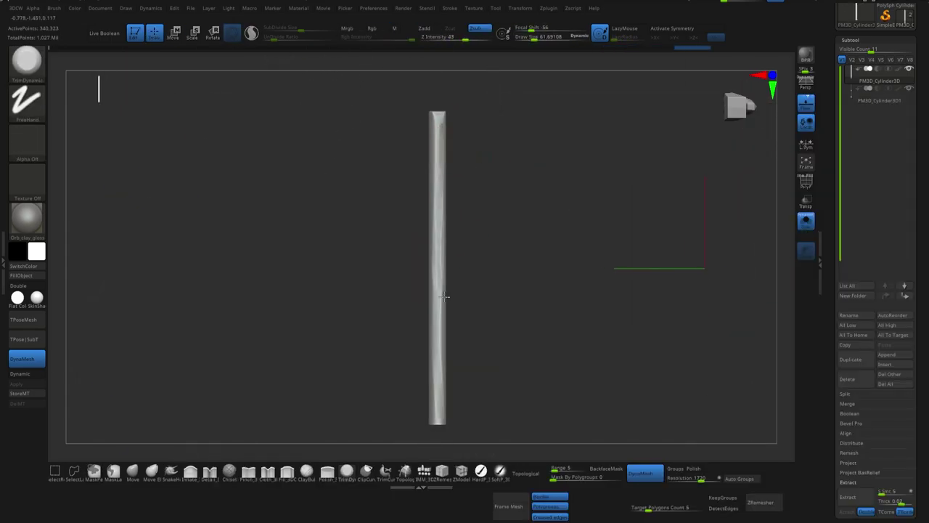
{"action": "left_click_drag", "start_coordinate": [466, 136], "coordinate": [482, 249], "text": "shift"}
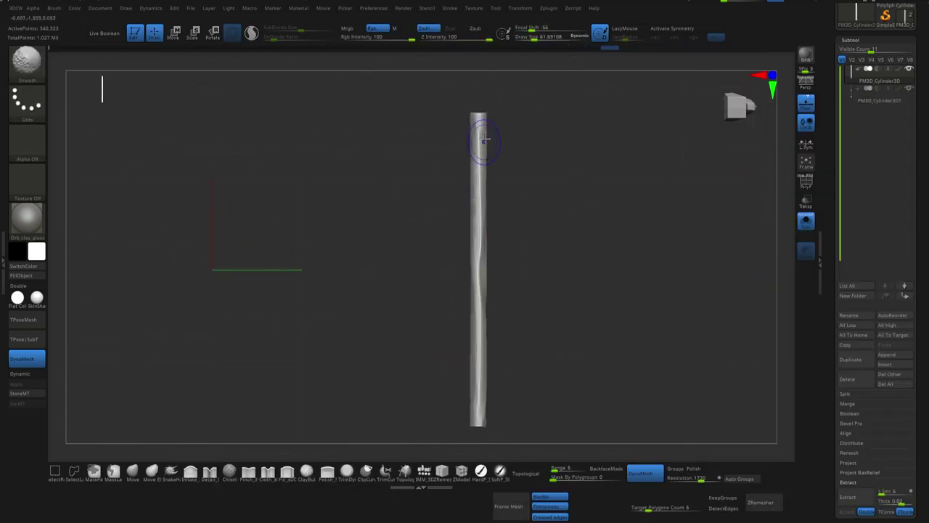
Stamp bark texture and carved end grain onto the crossbar with wood DragRect brushes.
{"action": "key", "text": "b"}
{"action": "left_click", "coordinate": [586, 414]}
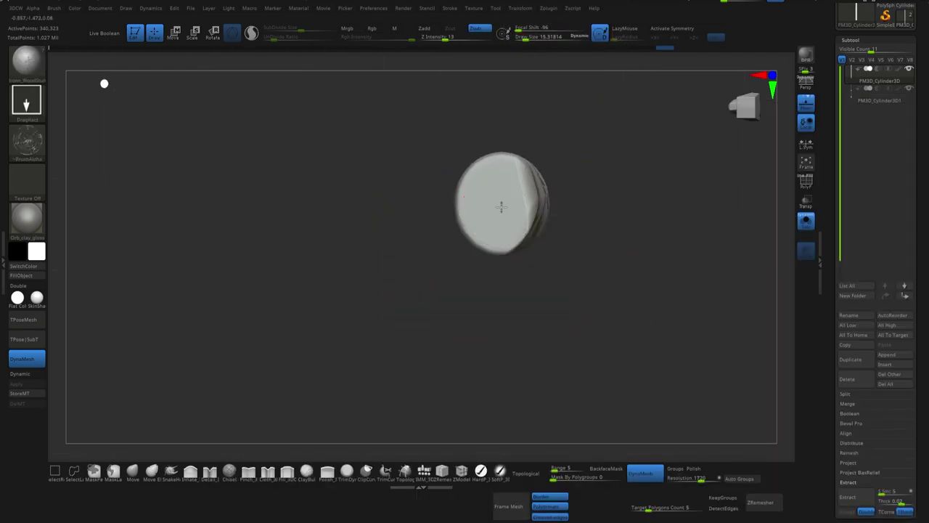
{"action": "left_click_drag", "start_coordinate": [574, 348], "coordinate": [542, 264]}
{"action": "key", "text": "b"}
{"action": "left_click", "coordinate": [595, 155]}
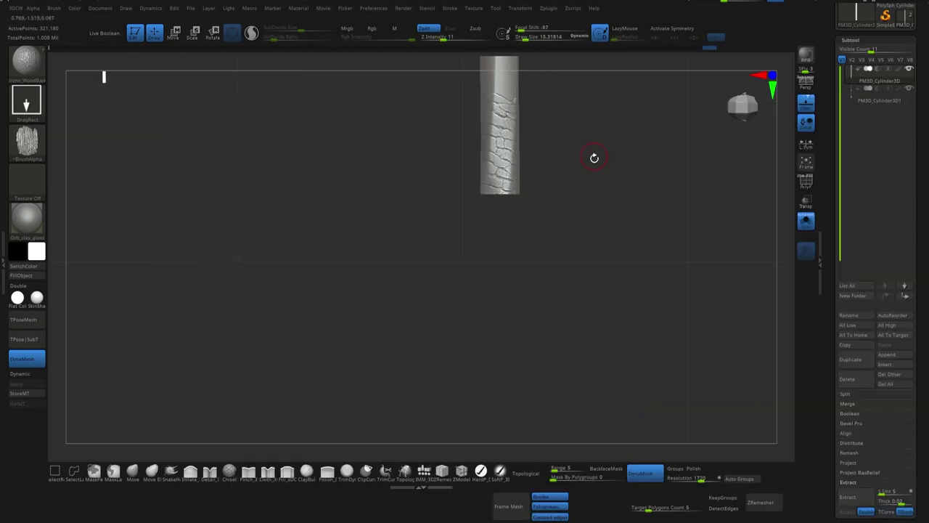
{"action": "left_click_drag", "start_coordinate": [595, 156], "coordinate": [577, 297], "text": "shift"}
{"action": "mouse_move", "coordinate": [589, 252]}
{"action": "left_mouse_down"}
{"action": "mouse_move", "coordinate": [637, 271]}
{"action": "mouse_move", "coordinate": [479, 313]}
{"action": "mouse_move", "coordinate": [493, 172]}
{"action": "mouse_move", "coordinate": [479, 201]}
{"action": "mouse_move", "coordinate": [607, 172]}
{"action": "mouse_move", "coordinate": [489, 249]}
{"action": "mouse_move", "coordinate": [556, 243]}
{"action": "mouse_move", "coordinate": [629, 290]}
{"action": "mouse_move", "coordinate": [486, 328]}
{"action": "mouse_move", "coordinate": [629, 156]}
{"action": "mouse_move", "coordinate": [663, 234]}
{"action": "left_mouse_up"}
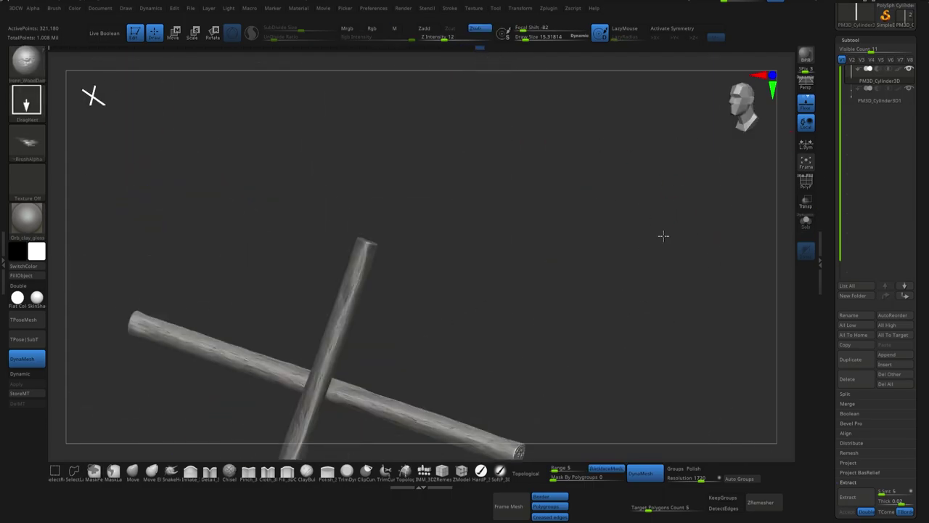
Duplicate the crossbar with the gizmo and move the copy lower down the pole.
{"action": "key", "text": "w"}
{"action": "left_click_drag", "start_coordinate": [462, 212], "coordinate": [460, 323], "text": "ctrl"}
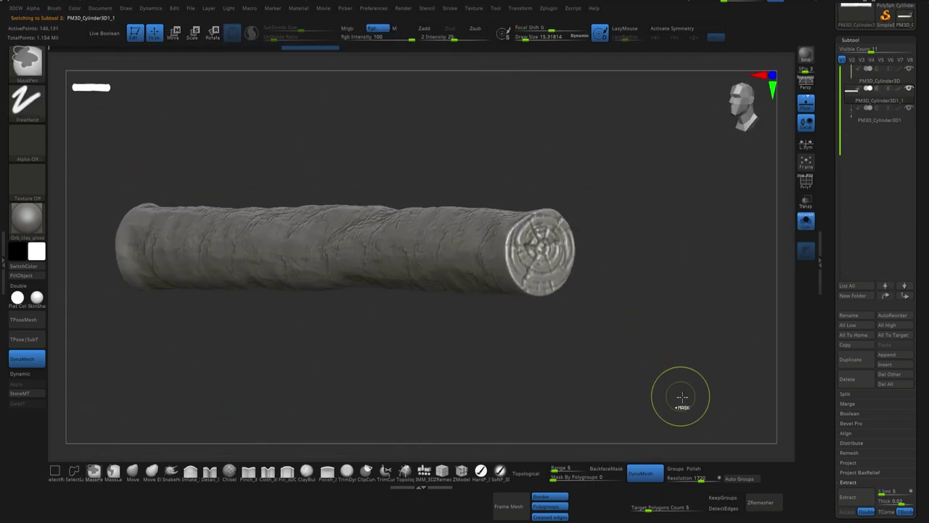
{"action": "mouse_move", "coordinate": [435, 419]}
{"action": "left_mouse_down"}
{"action": "mouse_move", "coordinate": [567, 379]}
{"action": "mouse_move", "coordinate": [629, 291]}
{"action": "mouse_move", "coordinate": [544, 83]}
{"action": "mouse_move", "coordinate": [635, 168]}
{"action": "left_mouse_up"}
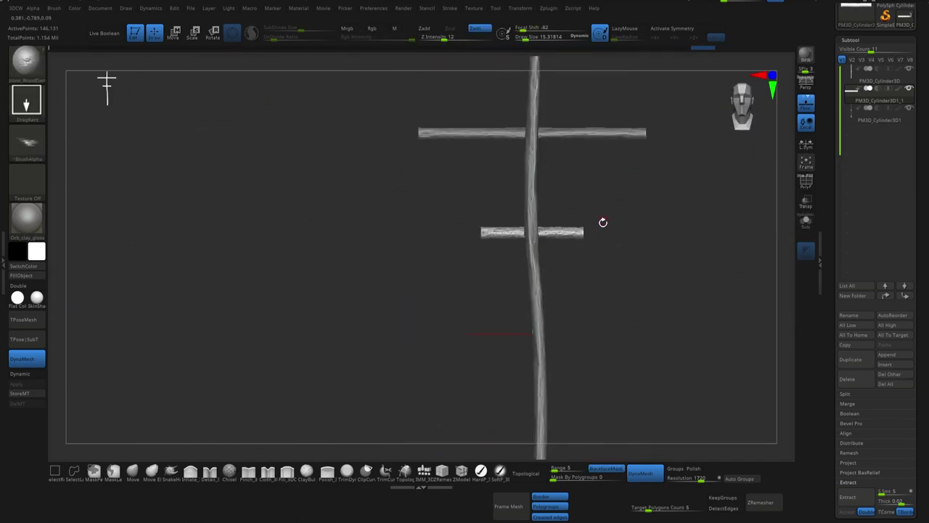
Insert a Cylinder3D for the curved side arms and a Plane3D for the banner panel.
{"action": "key", "text": "b"}
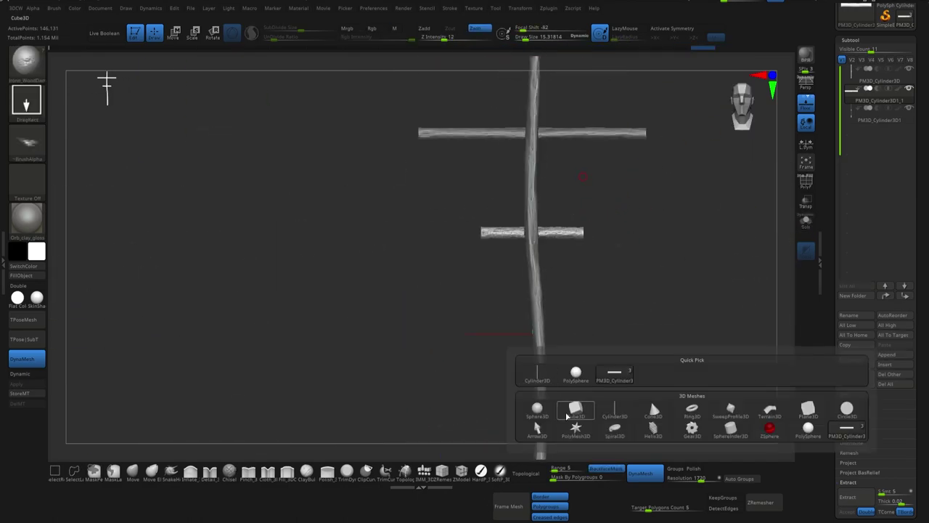
{"action": "left_click", "coordinate": [615, 376]}
{"action": "key", "text": "ctrl+z"}
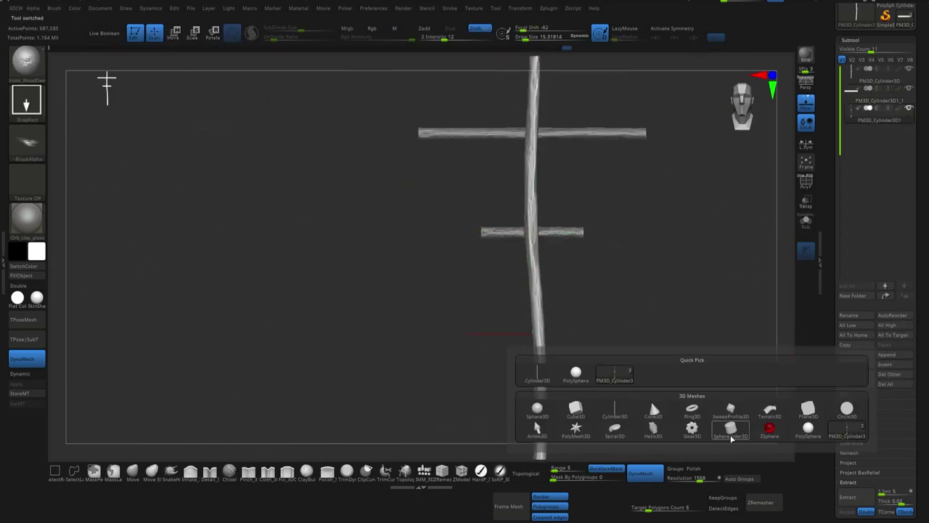
{"action": "left_click", "coordinate": [537, 374]}
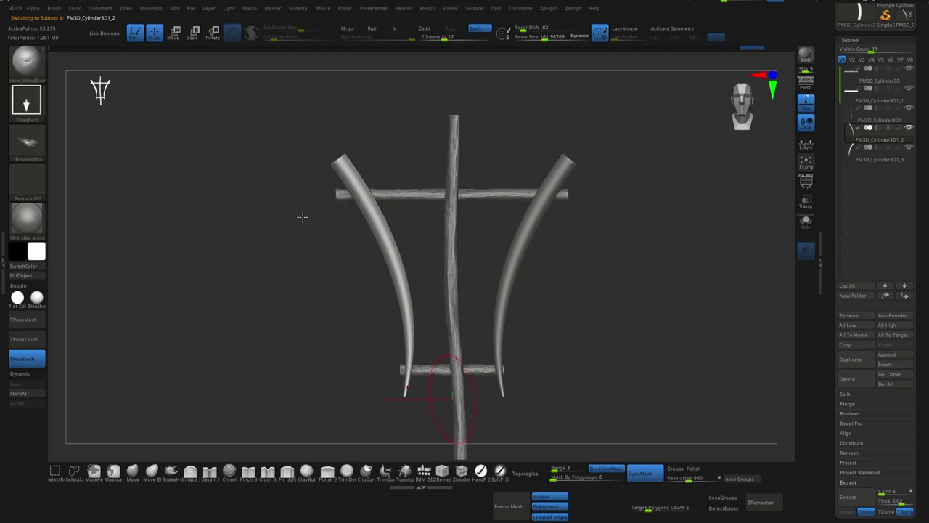
{"action": "left_click", "coordinate": [886, 363]}
{"action": "left_click", "coordinate": [809, 410]}
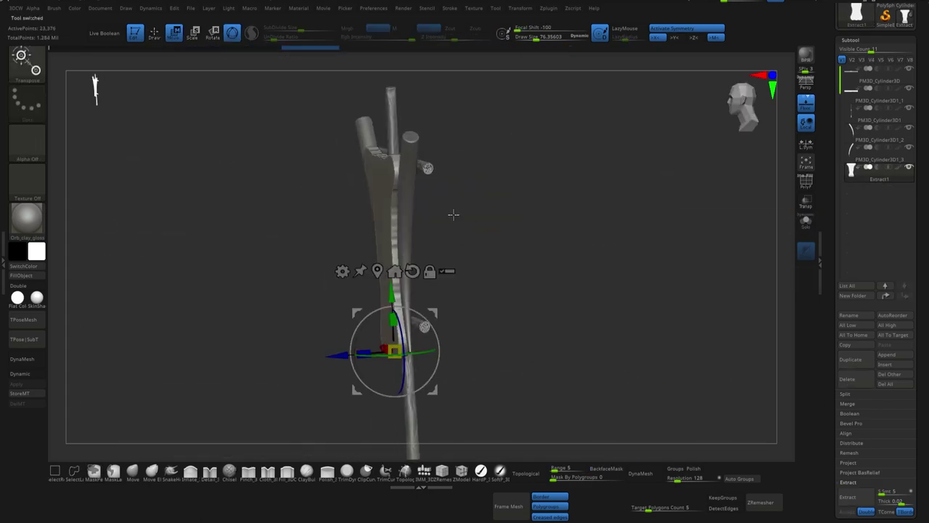
Sculpt the Extract1 panel's flared banner outline with X symmetry and DynaMesh it at resolution 472.
{"action": "key", "text": "space"}
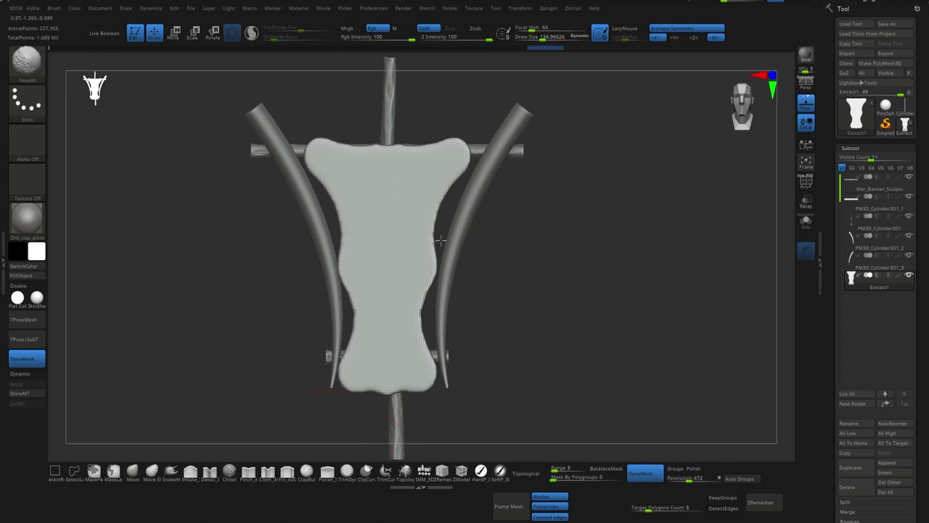
Sculpt soft creases into the Extract1 banner cloth with an enlarged brush.
{"action": "left_click_drag", "start_coordinate": [519, 152], "coordinate": [418, 220]}
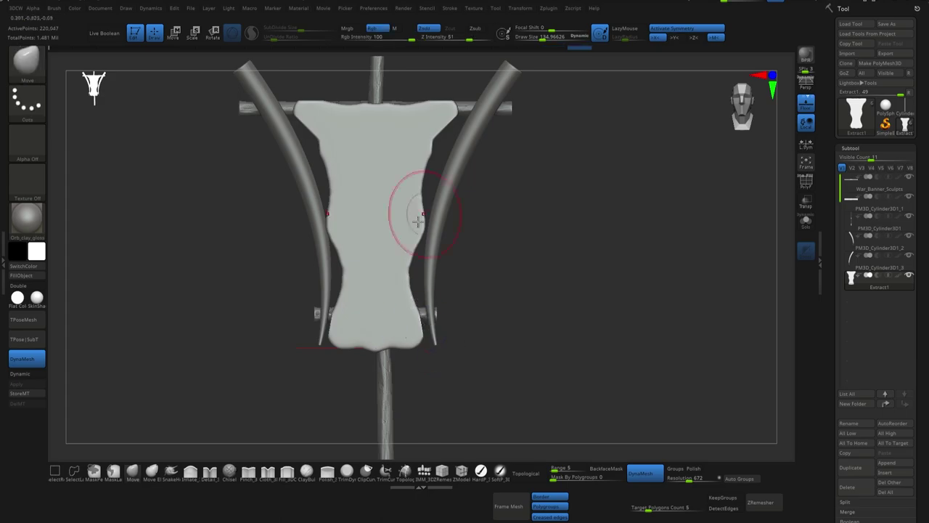
{"action": "left_click_drag", "start_coordinate": [496, 252], "coordinate": [472, 281]}
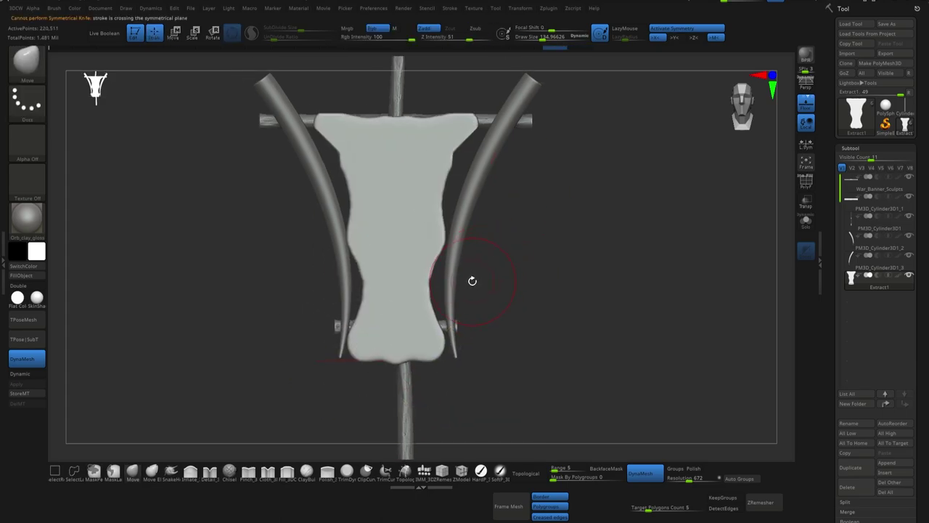
{"action": "key", "text": "space"}
{"action": "left_click_drag", "start_coordinate": [423, 207], "coordinate": [413, 271]}
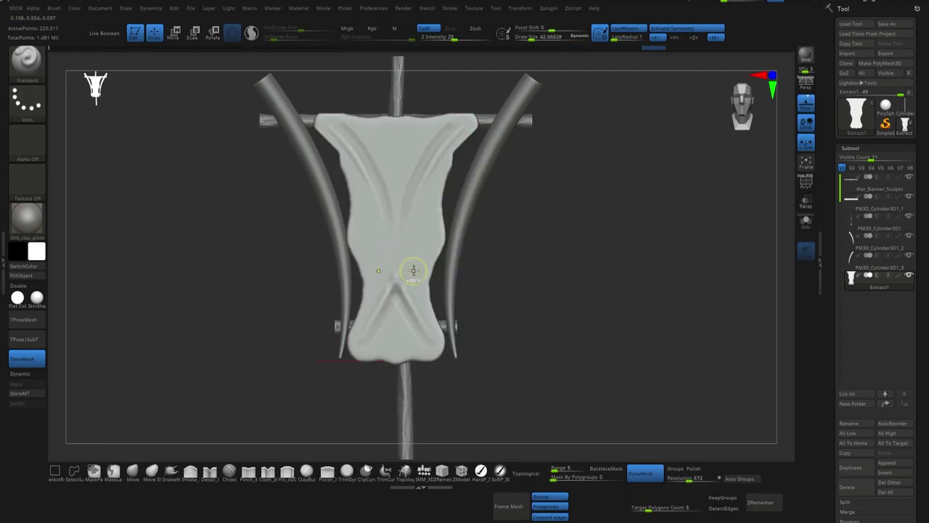
Try pulling the banner's sides inward with a cloth brush, then undo it.
{"action": "key", "text": "b"}
{"action": "key", "text": "m"}
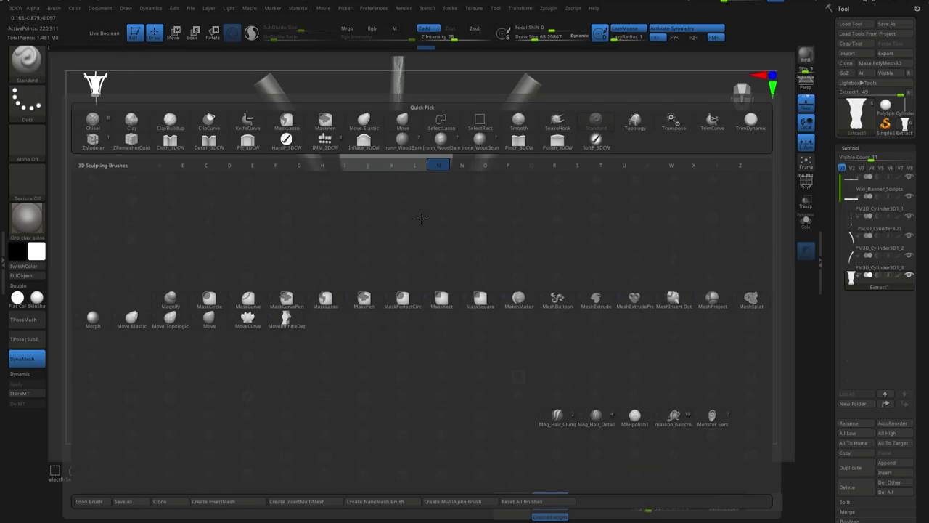
{"action": "key", "text": "v"}
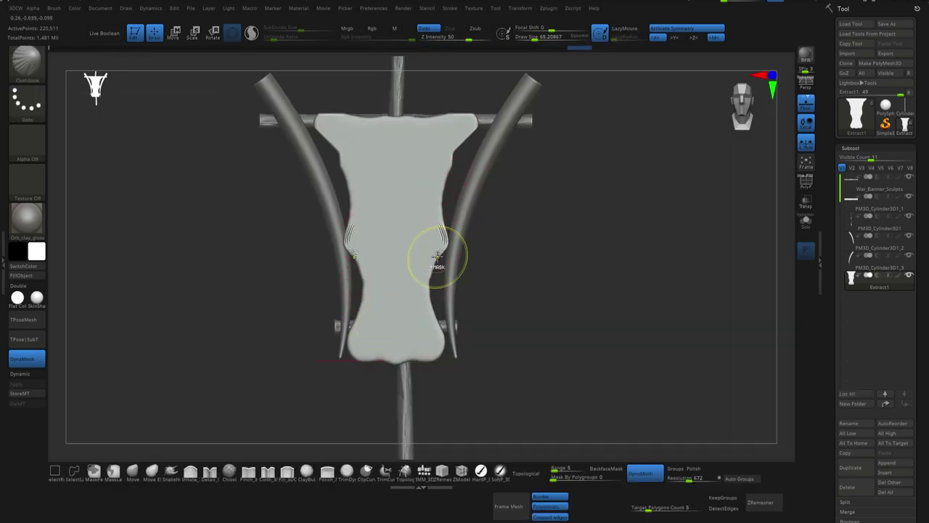
{"action": "key", "text": "b"}
{"action": "key", "text": "m"}
{"action": "key", "text": "v"}
{"action": "mouse_move", "coordinate": [332, 135]}
{"action": "right_mouse_down", "text": "ctrl"}
{"action": "mouse_move", "coordinate": [560, 245]}
{"action": "mouse_move", "coordinate": [461, 159]}
{"action": "right_mouse_up", "text": "ctrl"}
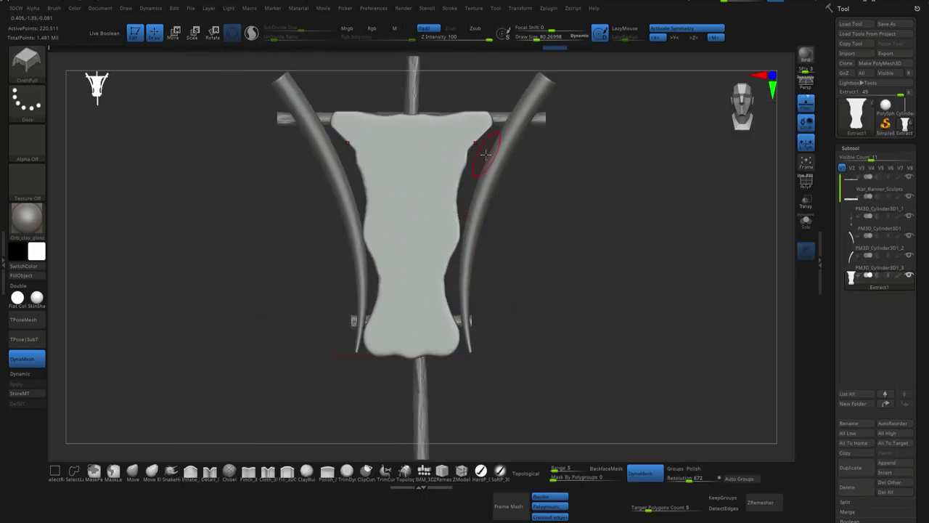
{"action": "left_click_drag", "start_coordinate": [485, 154], "coordinate": [454, 239]}
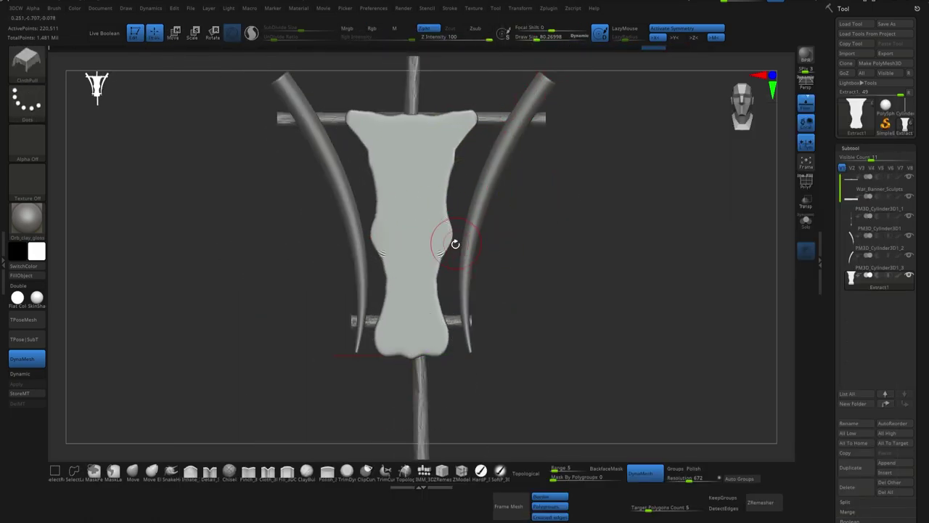
{"action": "key", "text": "ctrl+z"}
Try Orb_Cracks strokes on the banner and undo them.
{"action": "key", "text": "b"}
{"action": "key", "text": "o"}
{"action": "key", "text": "c"}
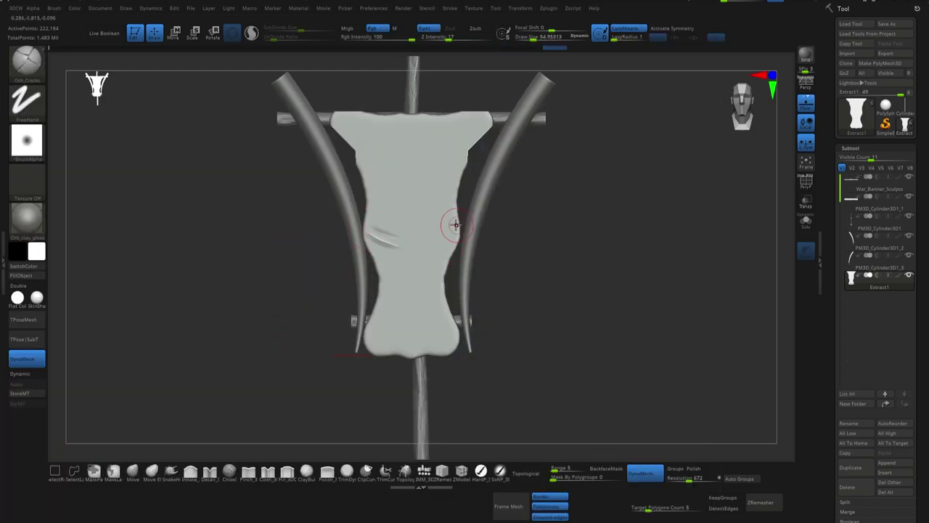
{"action": "key", "text": "ctrl+z"}
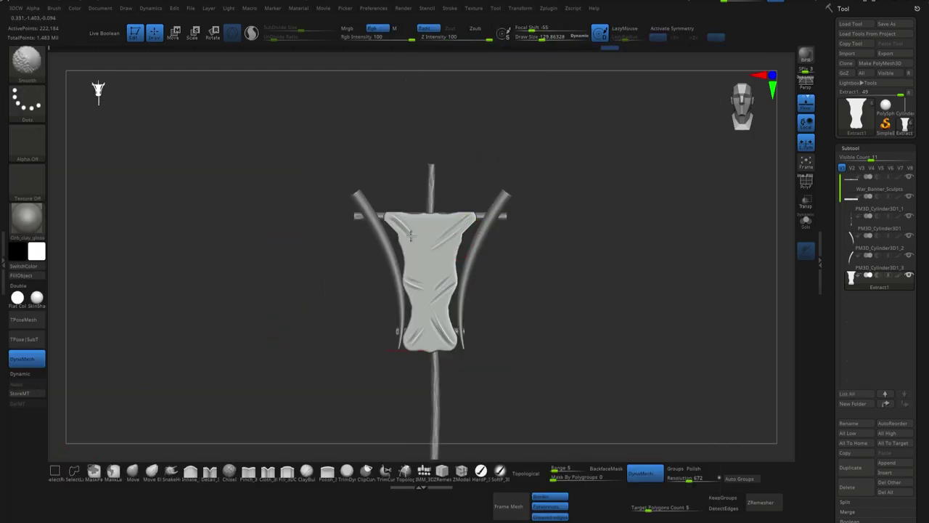
{"action": "key", "text": "ctrl+z"}
{"action": "key", "text": "ctrl+z"}
{"action": "key", "text": "F1"}
Select the small PM3D_Cylinder3D1_4 piece and solo it.
{"action": "key", "text": "w"}
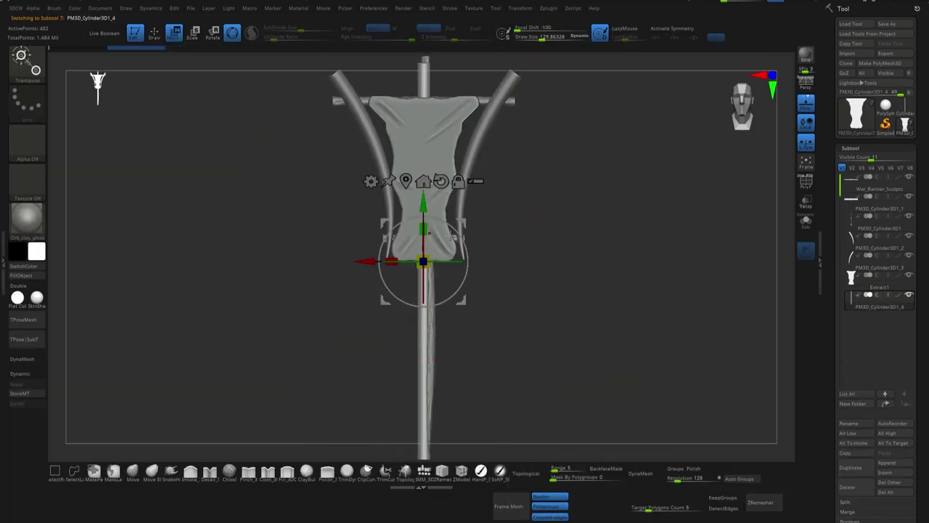
{"action": "mouse_move", "coordinate": [581, 327]}
{"action": "left_mouse_down"}
{"action": "mouse_move", "coordinate": [509, 218]}
{"action": "mouse_move", "coordinate": [511, 197]}
{"action": "mouse_move", "coordinate": [552, 217]}
{"action": "left_mouse_up"}
{"action": "left_click", "coordinate": [492, 208], "text": "alt"}
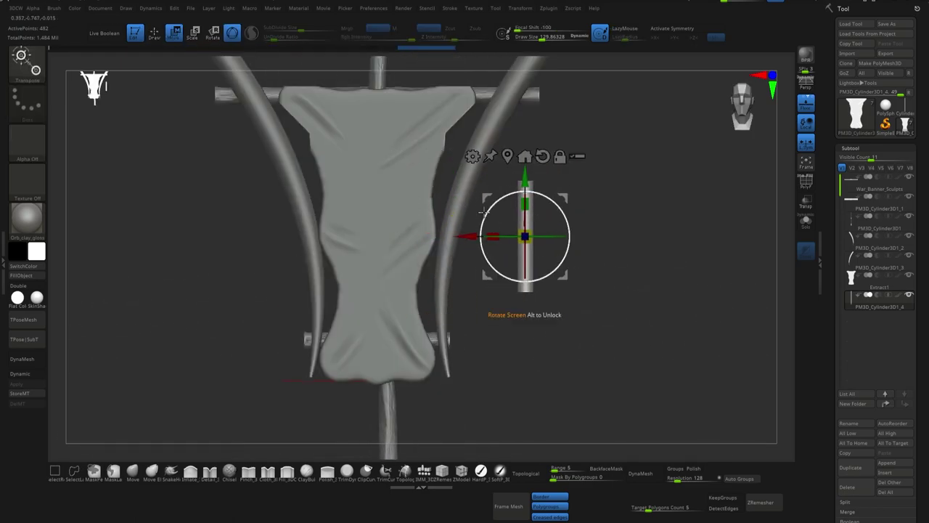
{"action": "key", "text": "q"}
{"action": "key", "text": "b"}
{"action": "key", "text": "c"}
{"action": "key", "text": "b"}
{"action": "left_click_drag", "start_coordinate": [654, 363], "coordinate": [653, 290], "text": "alt"}
{"action": "key", "text": "ctrl+shift+s"}
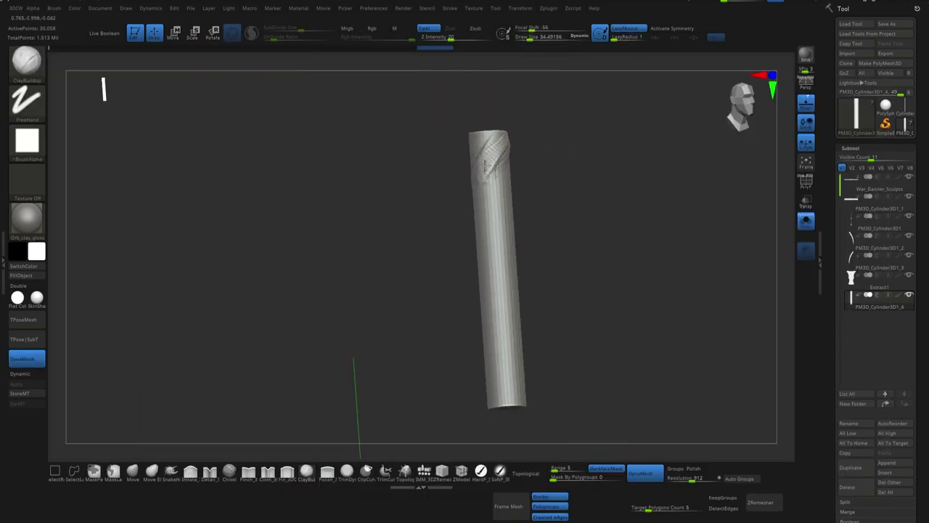
{"action": "mouse_move", "coordinate": [494, 149]}
{"action": "left_mouse_down"}
{"action": "mouse_move", "coordinate": [492, 253]}
{"action": "mouse_move", "coordinate": [587, 170]}
{"action": "mouse_move", "coordinate": [480, 326]}
{"action": "mouse_move", "coordinate": [515, 174]}
{"action": "mouse_move", "coordinate": [537, 228]}
{"action": "mouse_move", "coordinate": [622, 136]}
{"action": "mouse_move", "coordinate": [556, 137]}
{"action": "mouse_move", "coordinate": [494, 218]}
{"action": "mouse_move", "coordinate": [508, 174]}
{"action": "mouse_move", "coordinate": [477, 228]}
{"action": "mouse_move", "coordinate": [523, 215]}
{"action": "left_mouse_up"}
Carve spiral twisted-rope grooves into the cylinder with DamStandard in Zsub mode.
{"action": "key", "text": "b"}
{"action": "key", "text": "d"}
{"action": "key", "text": "s"}
{"action": "left_click_drag", "start_coordinate": [466, 375], "coordinate": [536, 142], "text": "shift"}
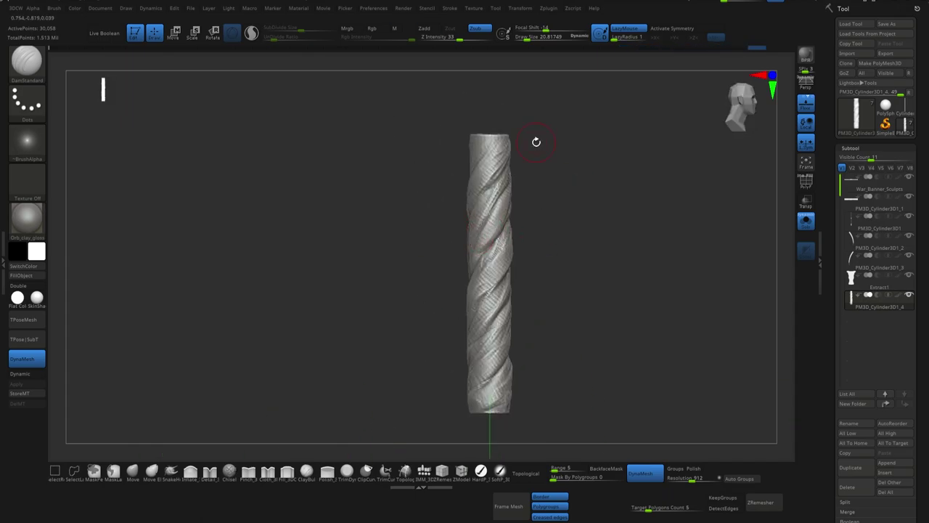
{"action": "mouse_move", "coordinate": [418, 236]}
{"action": "left_mouse_down"}
{"action": "mouse_move", "coordinate": [457, 218]}
{"action": "mouse_move", "coordinate": [554, 207]}
{"action": "left_mouse_up"}
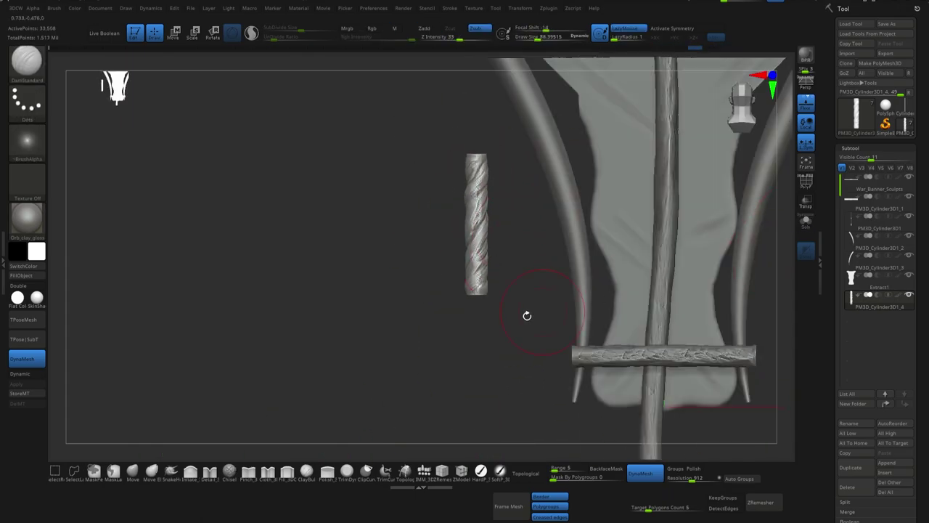
Unsolo and turn the rope cylinder horizontal beside the banner using the gizmo.
{"action": "key", "text": "w"}
{"action": "left_click_drag", "start_coordinate": [494, 217], "coordinate": [407, 254]}
{"action": "left_click", "coordinate": [363, 166]}
Curl the twisted rope into a closed ring around the arm with a Bend deformer.
{"action": "left_click", "coordinate": [435, 218]}
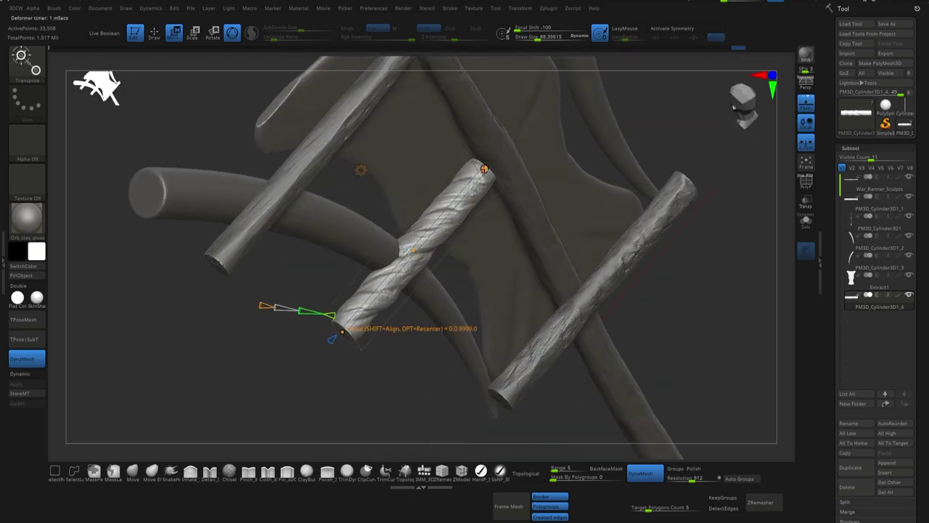
{"action": "mouse_move", "coordinate": [436, 218]}
{"action": "left_mouse_down"}
{"action": "mouse_move", "coordinate": [538, 199]}
{"action": "mouse_move", "coordinate": [436, 239]}
{"action": "mouse_move", "coordinate": [401, 265]}
{"action": "left_mouse_up"}
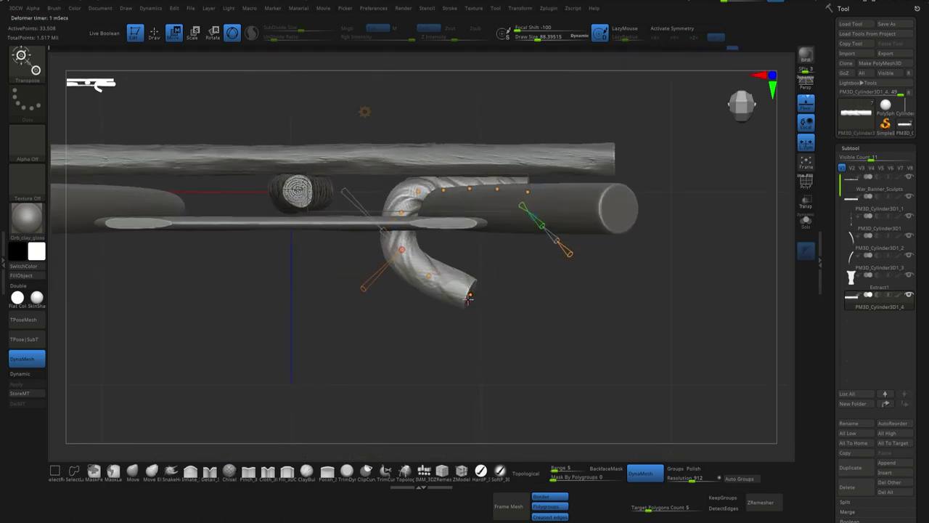
{"action": "mouse_move", "coordinate": [469, 298]}
{"action": "left_mouse_down"}
{"action": "mouse_move", "coordinate": [459, 171]}
{"action": "mouse_move", "coordinate": [418, 191]}
{"action": "left_mouse_up"}
{"action": "mouse_move", "coordinate": [355, 222]}
{"action": "left_mouse_down"}
{"action": "mouse_move", "coordinate": [523, 94]}
{"action": "mouse_move", "coordinate": [602, 120]}
{"action": "mouse_move", "coordinate": [332, 336]}
{"action": "mouse_move", "coordinate": [284, 305]}
{"action": "mouse_move", "coordinate": [623, 147]}
{"action": "left_mouse_up"}
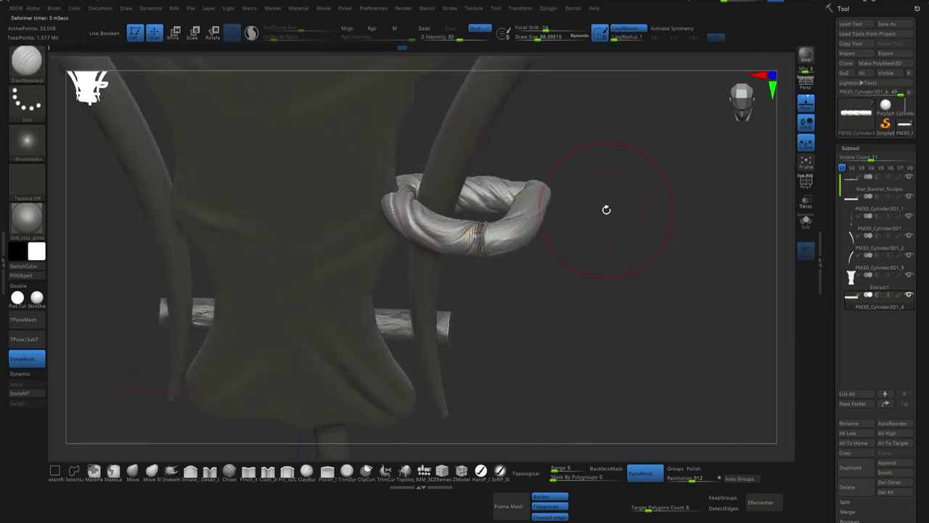
{"action": "mouse_move", "coordinate": [426, 189]}
{"action": "left_mouse_down"}
{"action": "mouse_move", "coordinate": [525, 141]}
{"action": "mouse_move", "coordinate": [468, 209]}
{"action": "left_mouse_up"}
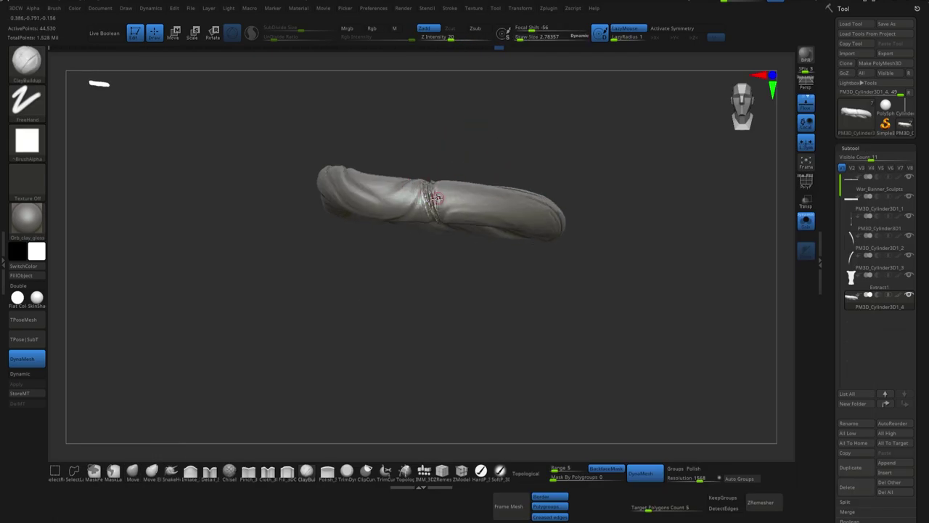
{"action": "left_click_drag", "start_coordinate": [491, 187], "coordinate": [515, 276]}
{"action": "mouse_move", "coordinate": [497, 211]}
{"action": "left_mouse_down"}
{"action": "mouse_move", "coordinate": [332, 321]}
{"action": "mouse_move", "coordinate": [518, 182]}
{"action": "mouse_move", "coordinate": [249, 259]}
{"action": "mouse_move", "coordinate": [239, 348]}
{"action": "mouse_move", "coordinate": [307, 211]}
{"action": "mouse_move", "coordinate": [342, 308]}
{"action": "left_mouse_up"}
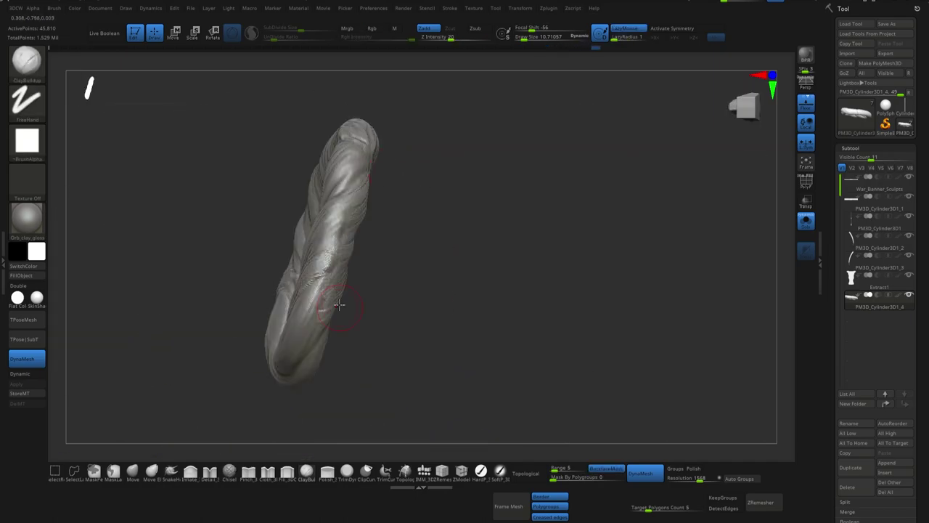
{"action": "mouse_move", "coordinate": [348, 254]}
{"action": "right_mouse_down"}
{"action": "mouse_move", "coordinate": [363, 208]}
{"action": "mouse_move", "coordinate": [414, 245]}
{"action": "mouse_move", "coordinate": [455, 167]}
{"action": "right_mouse_up"}
{"action": "key", "text": "ctrl"}
{"action": "key", "text": "b"}
{"action": "key", "text": "i"}
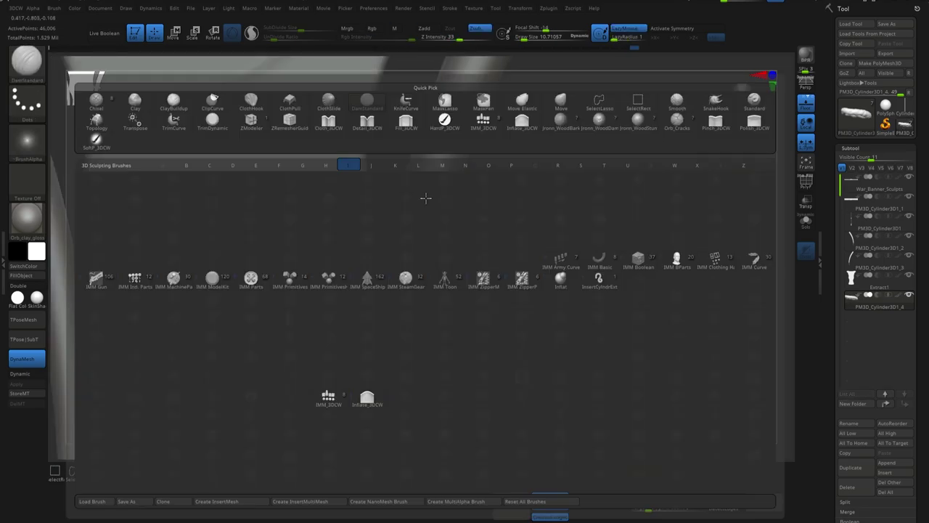
Move the rope ring onto the right curved arm and split its loops into separate subtools.
{"action": "key", "text": "Escape"}
{"action": "key", "text": "w"}
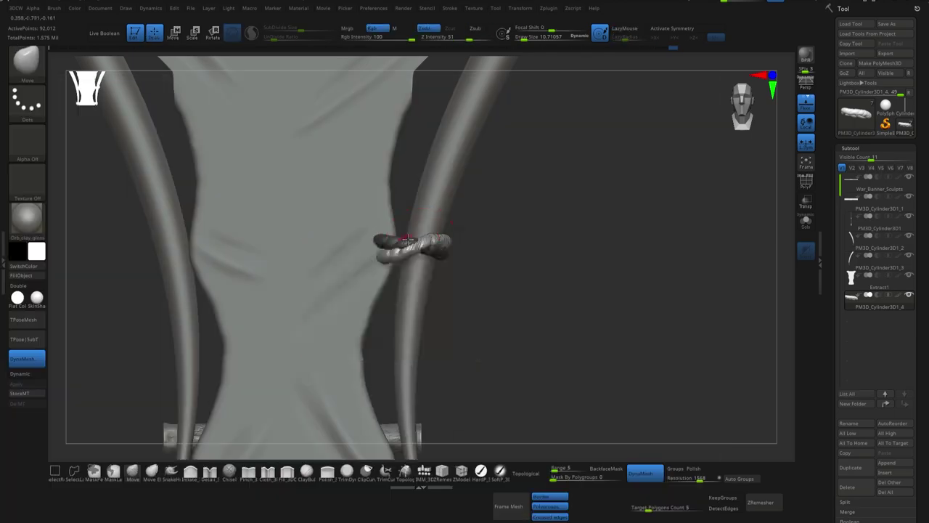
{"action": "mouse_move", "coordinate": [409, 240]}
{"action": "right_mouse_down"}
{"action": "mouse_move", "coordinate": [535, 213]}
{"action": "mouse_move", "coordinate": [476, 218]}
{"action": "mouse_move", "coordinate": [468, 232]}
{"action": "right_mouse_up"}
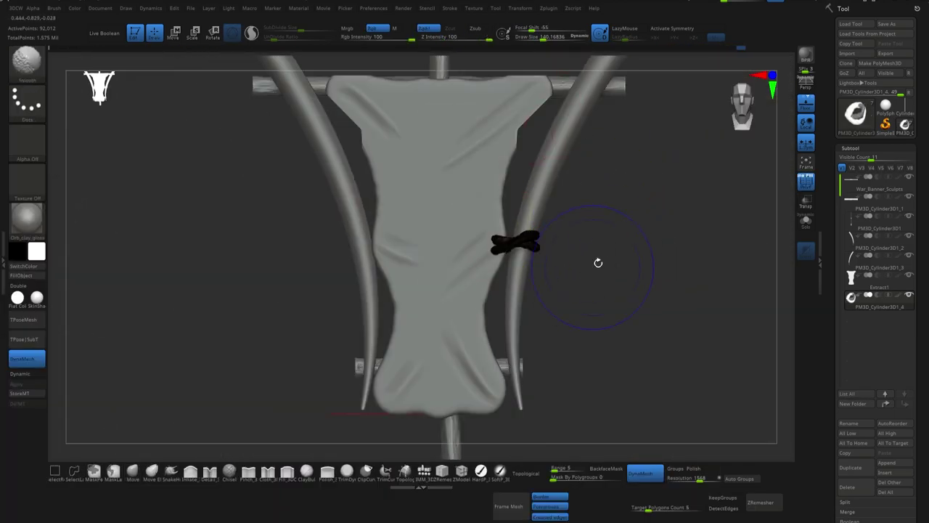
{"action": "left_click", "coordinate": [857, 469]}
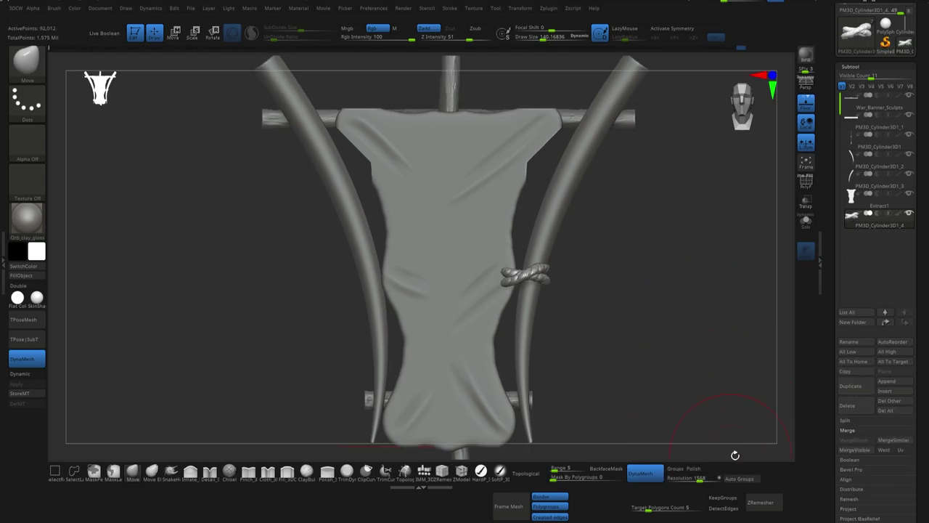
{"action": "key", "text": "w"}
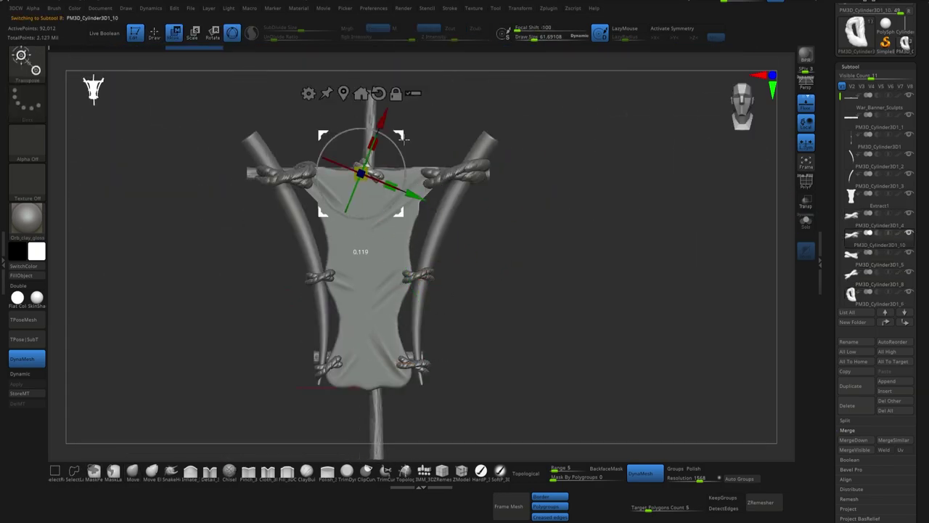
Tilt the top rope knot around the pole, then zoom in and select one rope wrap.
{"action": "left_click_drag", "start_coordinate": [387, 174], "coordinate": [404, 162]}
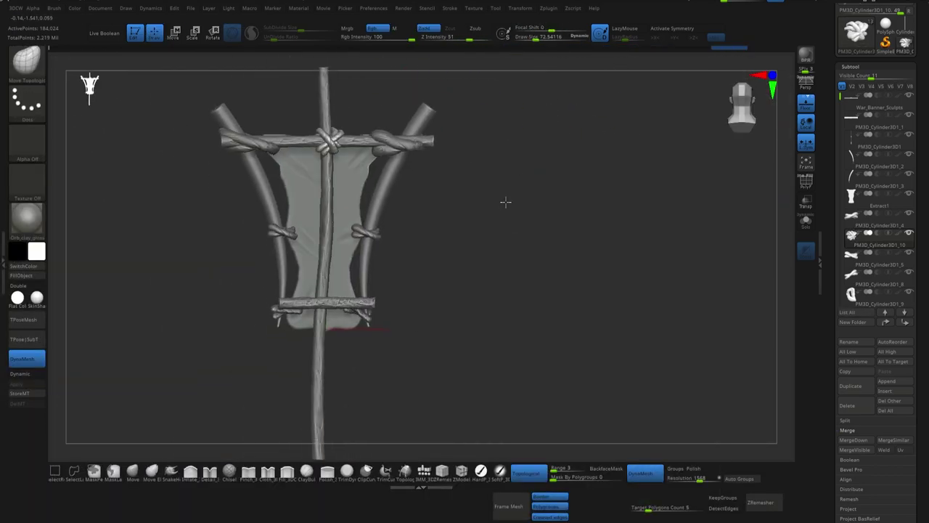
{"action": "left_click_drag", "start_coordinate": [506, 202], "coordinate": [481, 209], "text": "alt"}
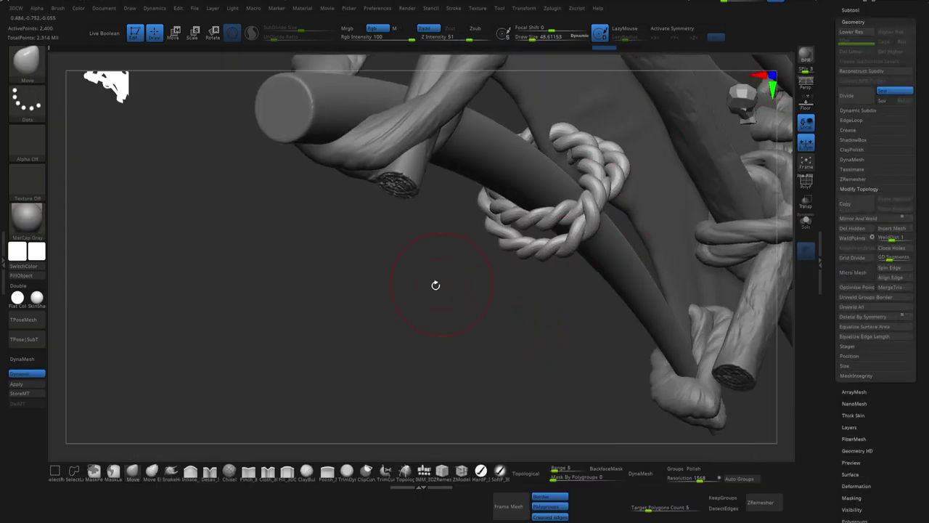
{"action": "mouse_move", "coordinate": [436, 286]}
{"action": "left_mouse_down"}
{"action": "mouse_move", "coordinate": [506, 340]}
{"action": "mouse_move", "coordinate": [603, 220]}
{"action": "mouse_move", "coordinate": [573, 218]}
{"action": "left_mouse_up"}
{"action": "left_click", "coordinate": [514, 255], "text": "alt"}
Show the rope wrap's PolyF wireframe and switch the material to glossy clay.
{"action": "key", "text": "b"}
{"action": "key", "text": "t"}
{"action": "key", "text": "d"}
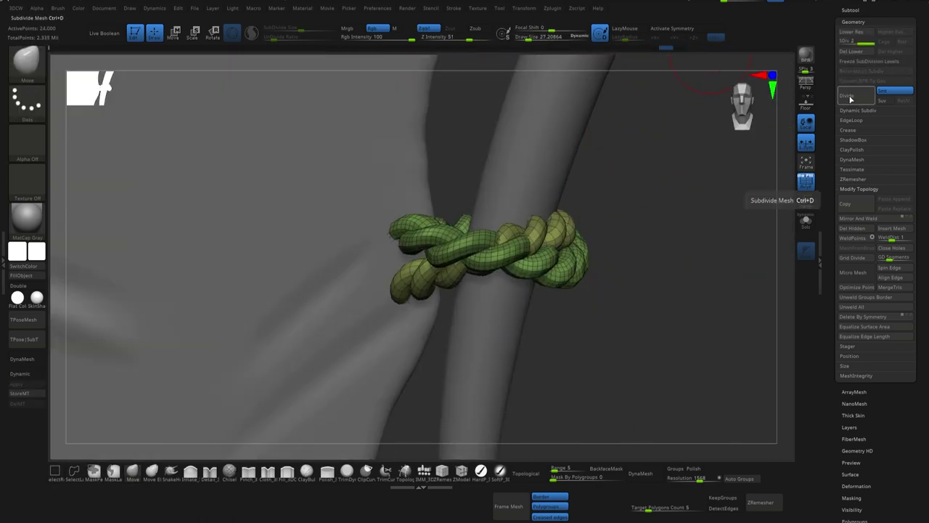
{"action": "key", "text": "space"}
{"action": "left_click_drag", "start_coordinate": [489, 266], "coordinate": [523, 247]}
{"action": "key", "text": "m"}
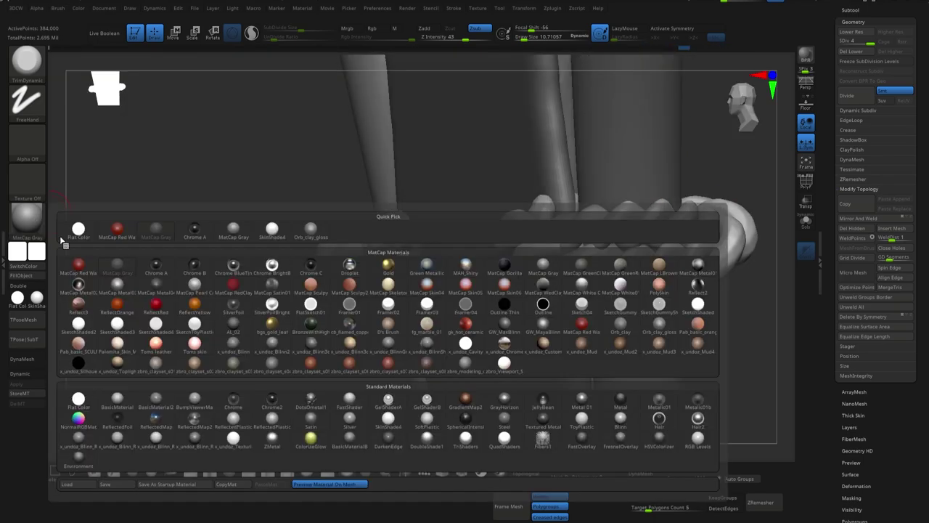
{"action": "left_click", "coordinate": [499, 235]}
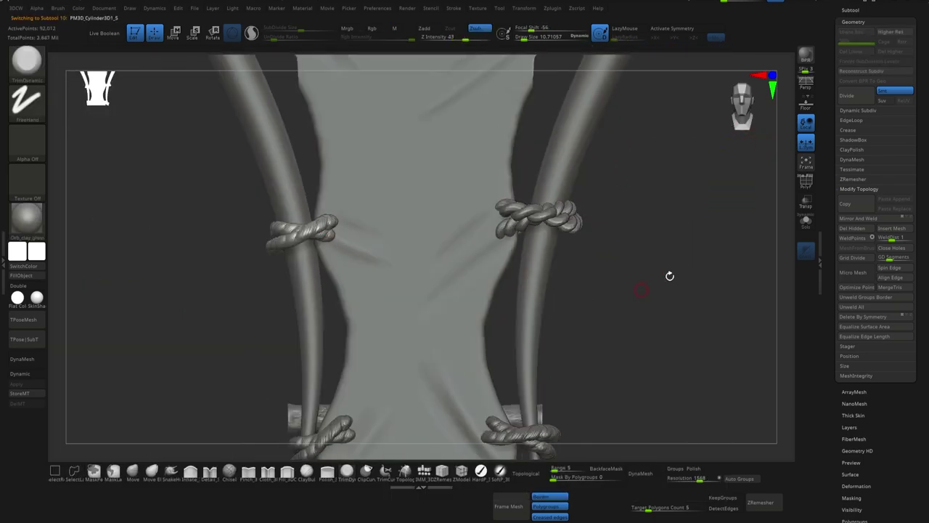
Delete the extra lower rope wrap and place rope copies on the left and upper-right poles.
{"action": "left_click", "coordinate": [850, 10]}
{"action": "left_click", "coordinate": [858, 351]}
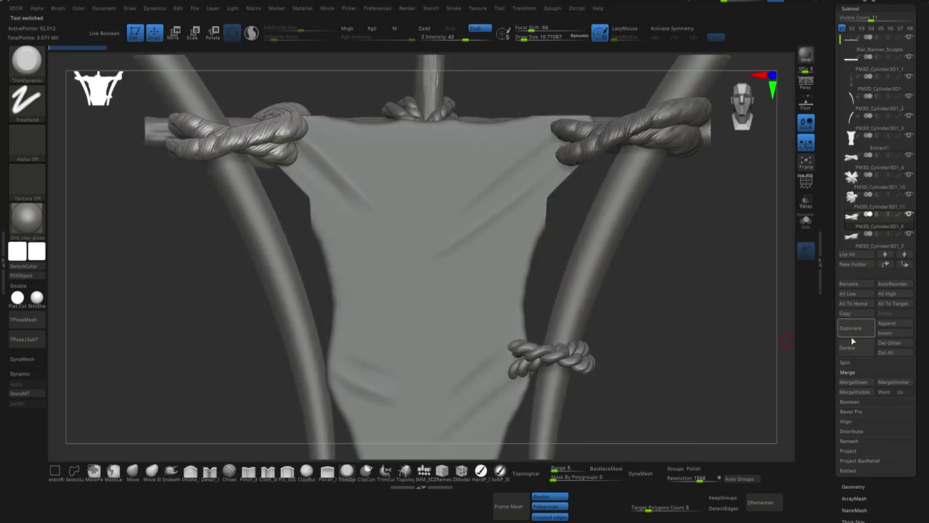
{"action": "left_click_drag", "start_coordinate": [685, 280], "coordinate": [653, 276]}
{"action": "key", "text": "w"}
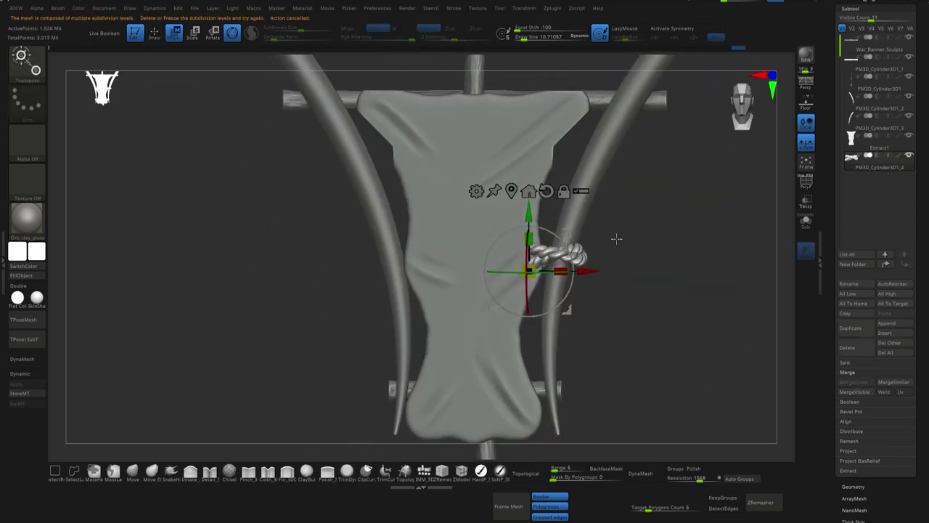
{"action": "left_click_drag", "start_coordinate": [563, 233], "coordinate": [415, 293], "text": "ctrl"}
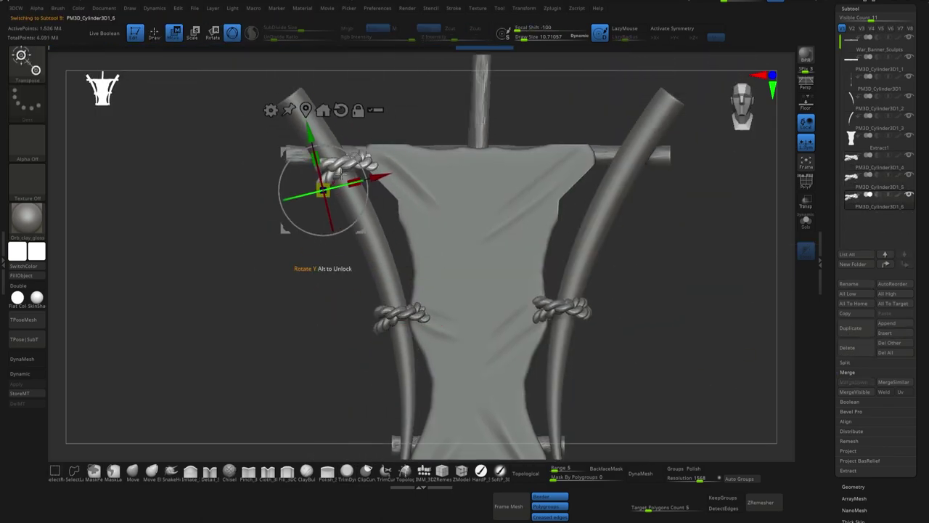
{"action": "mouse_move", "coordinate": [340, 175]}
{"action": "left_mouse_down", "text": "ctrl"}
{"action": "mouse_move", "coordinate": [556, 175]}
{"action": "mouse_move", "coordinate": [411, 252]}
{"action": "mouse_move", "coordinate": [544, 95]}
{"action": "mouse_move", "coordinate": [527, 220]}
{"action": "mouse_move", "coordinate": [504, 251]}
{"action": "mouse_move", "coordinate": [506, 231]}
{"action": "left_mouse_up", "text": "ctrl"}
Duplicate the rope wrap onto the top centre and the upper crossbar joint.
{"action": "key", "text": "ctrl+shift+d"}
{"action": "key", "text": "w"}
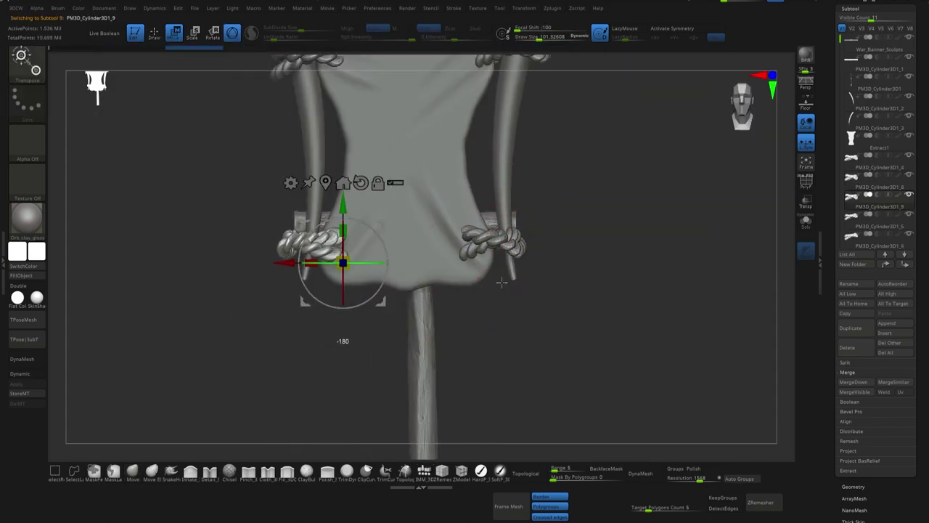
{"action": "mouse_move", "coordinate": [502, 283]}
{"action": "left_mouse_down"}
{"action": "mouse_move", "coordinate": [540, 232]}
{"action": "mouse_move", "coordinate": [508, 211]}
{"action": "left_mouse_up"}
{"action": "key", "text": "ctrl+shift+d"}
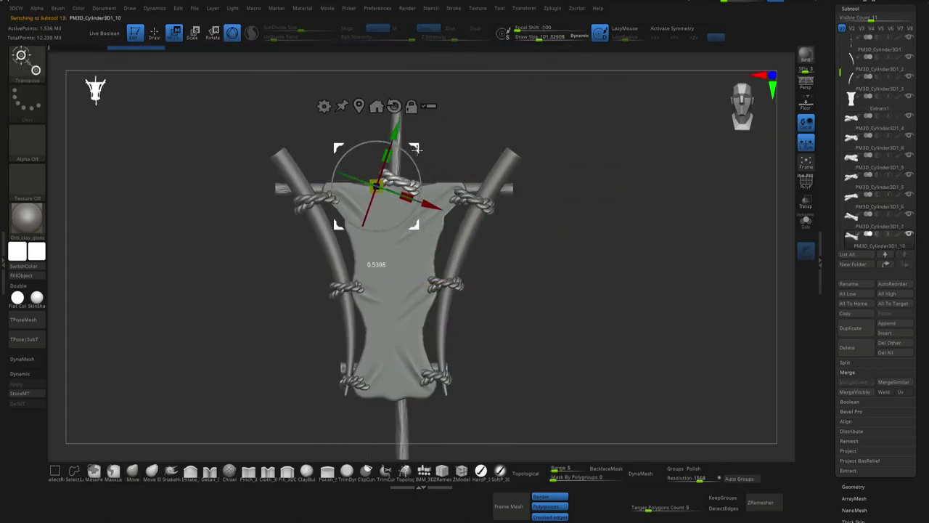
{"action": "left_click_drag", "start_coordinate": [416, 148], "coordinate": [383, 143]}
{"action": "key", "text": "ctrl+shift+d"}
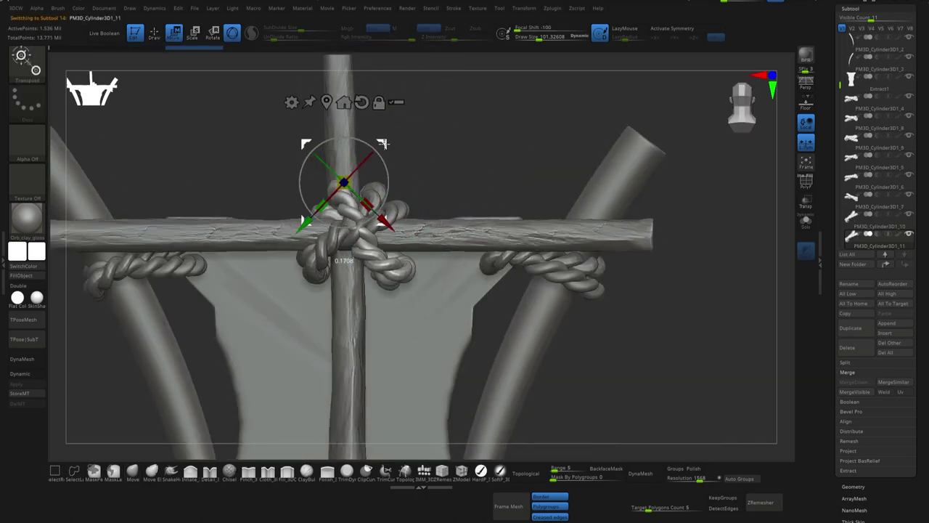
{"action": "key", "text": "q"}
{"action": "left_click_drag", "start_coordinate": [498, 135], "coordinate": [428, 95], "text": "alt"}
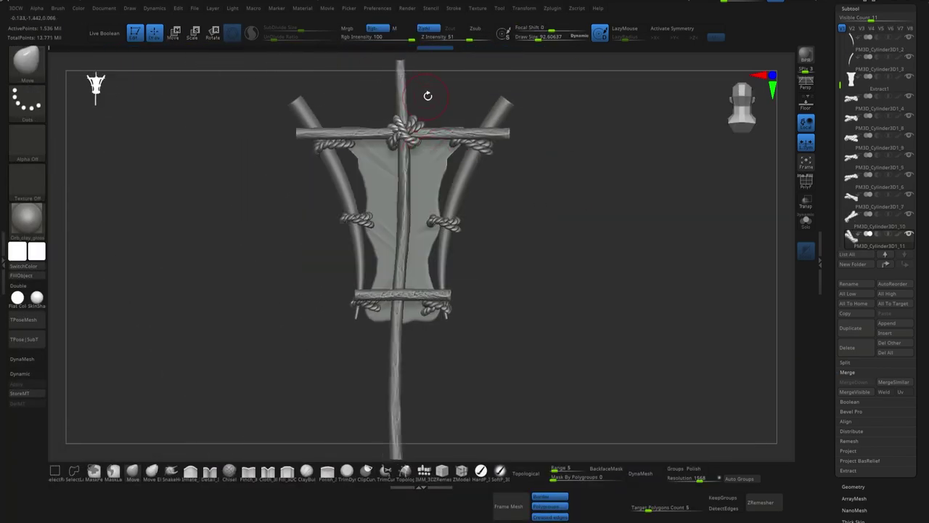
{"action": "left_click_drag", "start_coordinate": [536, 257], "coordinate": [424, 251], "text": "alt"}
Select the lower crossbar and bring up the gizmo to reposition it.
{"action": "left_click", "coordinate": [853, 487]}
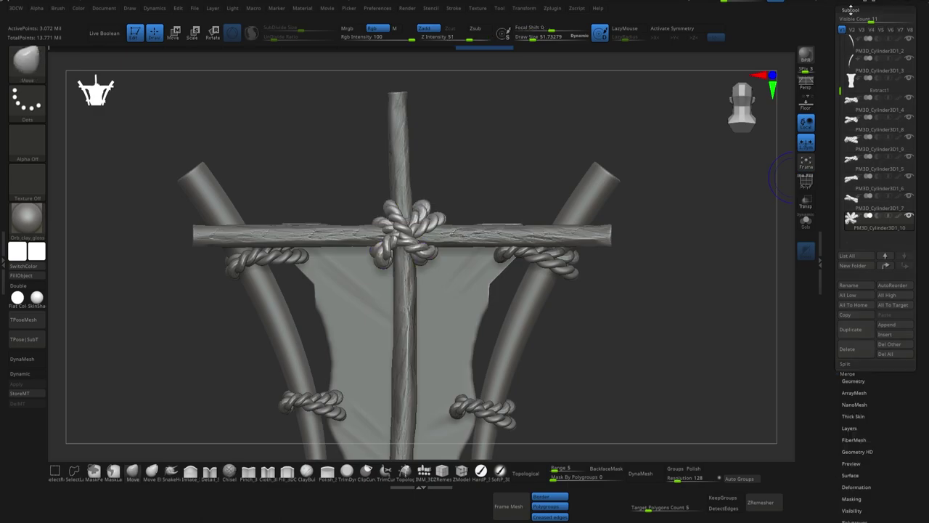
{"action": "key", "text": "f"}
{"action": "key", "text": "w"}
{"action": "mouse_move", "coordinate": [465, 291]}
{"action": "left_mouse_down"}
{"action": "mouse_move", "coordinate": [627, 292]}
{"action": "mouse_move", "coordinate": [537, 235]}
{"action": "mouse_move", "coordinate": [448, 260]}
{"action": "left_mouse_up"}
Return to sculpting mode, then select and frame the banner cloth subtool.
{"action": "key", "text": "q"}
{"action": "key", "text": "f"}
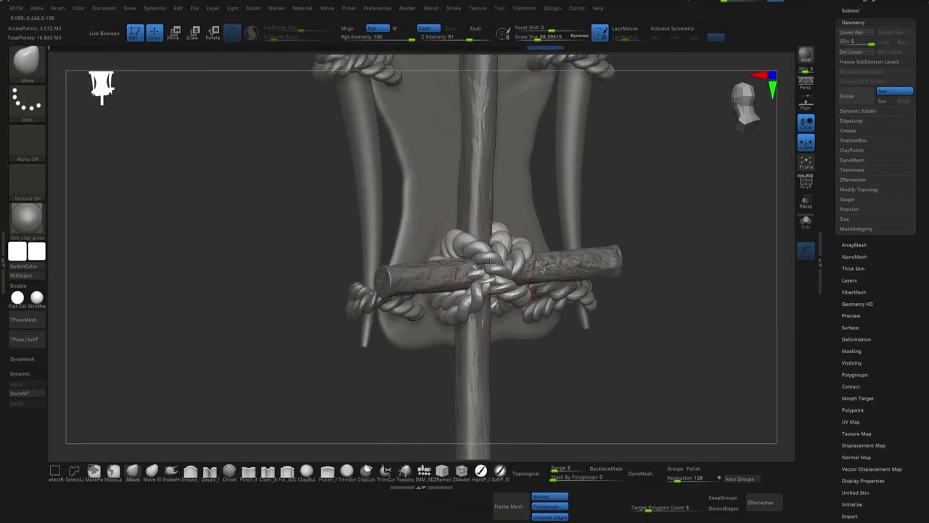
{"action": "left_click", "coordinate": [550, 271], "text": "alt"}
{"action": "key", "text": "f"}
Orbit to a close front view of the banner, then turn off Solo to show all parts.
{"action": "left_click_drag", "start_coordinate": [545, 205], "coordinate": [544, 218]}
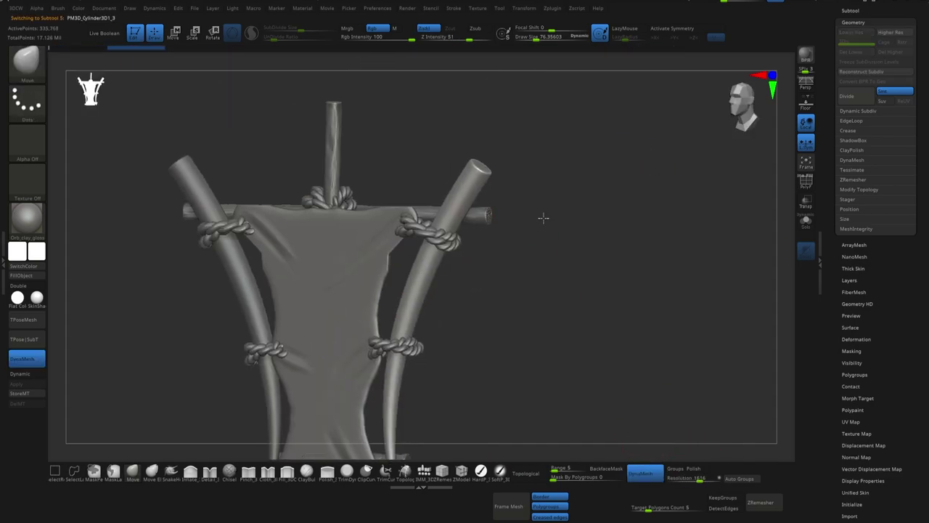
{"action": "key", "text": "space"}
{"action": "mouse_move", "coordinate": [511, 190]}
{"action": "left_mouse_down"}
{"action": "mouse_move", "coordinate": [649, 166]}
{"action": "mouse_move", "coordinate": [558, 197]}
{"action": "mouse_move", "coordinate": [563, 160]}
{"action": "left_mouse_up"}
{"action": "key", "text": "f"}
{"action": "mouse_move", "coordinate": [344, 166]}
{"action": "left_mouse_down"}
{"action": "mouse_move", "coordinate": [297, 151]}
{"action": "mouse_move", "coordinate": [275, 236]}
{"action": "mouse_move", "coordinate": [334, 244]}
{"action": "mouse_move", "coordinate": [550, 208]}
{"action": "mouse_move", "coordinate": [539, 266]}
{"action": "mouse_move", "coordinate": [535, 177]}
{"action": "mouse_move", "coordinate": [482, 82]}
{"action": "mouse_move", "coordinate": [465, 145]}
{"action": "mouse_move", "coordinate": [408, 95]}
{"action": "mouse_move", "coordinate": [598, 208]}
{"action": "mouse_move", "coordinate": [653, 218]}
{"action": "mouse_move", "coordinate": [563, 122]}
{"action": "mouse_move", "coordinate": [629, 220]}
{"action": "mouse_move", "coordinate": [598, 218]}
{"action": "left_mouse_up"}
{"action": "left_click", "coordinate": [806, 221]}
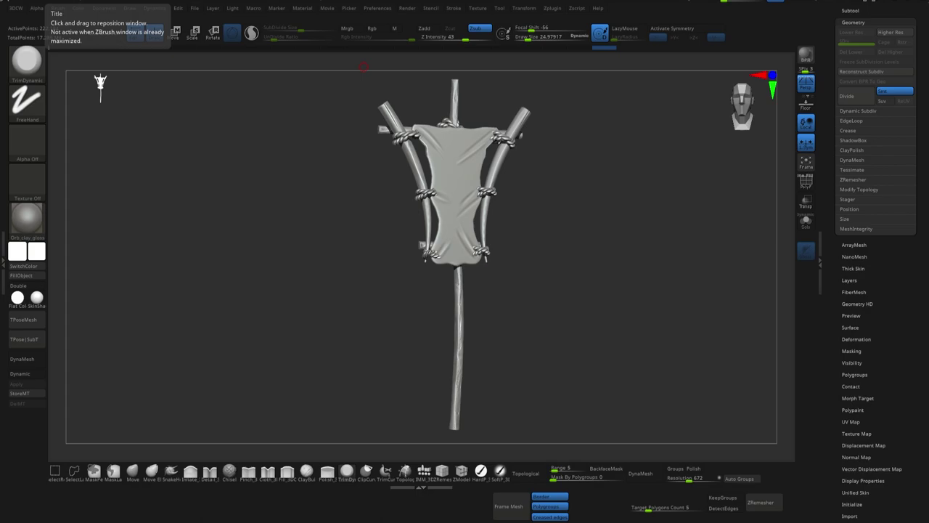
Select the lower crossbar knot subtool and switch to the Move gizmo.
{"action": "scroll", "coordinate": [457, 153], "scroll_direction": "up", "scroll_amount": 3}
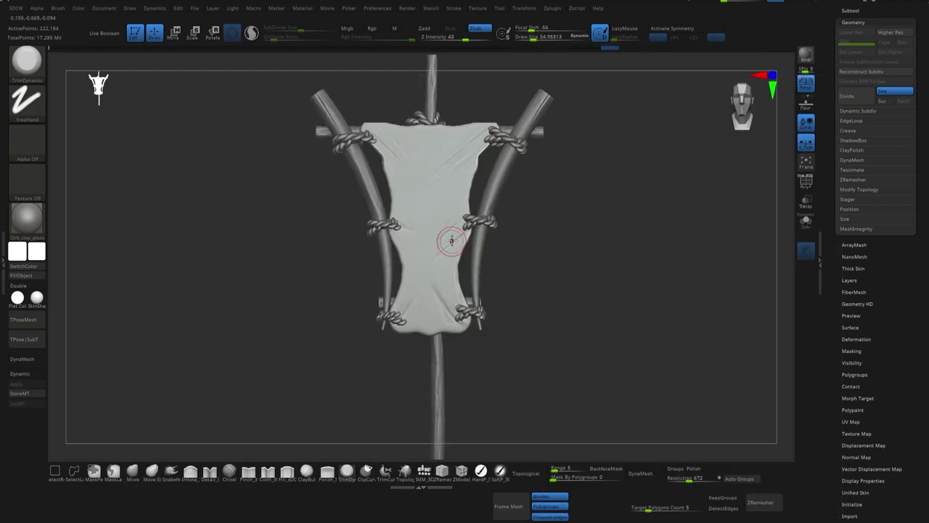
{"action": "scroll", "coordinate": [435, 210], "scroll_direction": "up", "scroll_amount": 2, "text": "ctrl"}
{"action": "scroll", "coordinate": [523, 167], "scroll_direction": "down", "scroll_amount": 2, "text": "ctrl"}
{"action": "scroll", "coordinate": [567, 191], "scroll_direction": "down", "scroll_amount": 3, "text": "ctrl"}
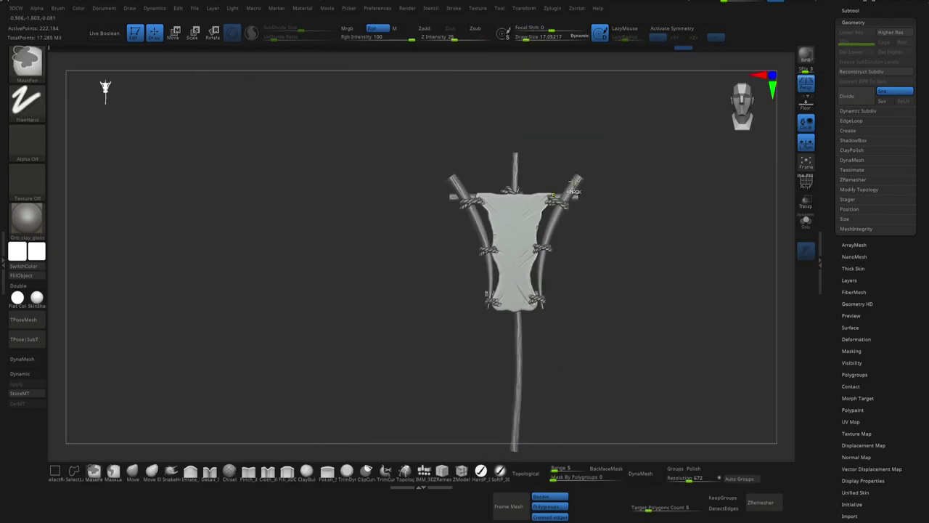
{"action": "left_click", "coordinate": [573, 190], "text": "alt"}
{"action": "key", "text": "w"}
Frame the crossbar knot and orbit to a tilted view of it.
{"action": "key", "text": "f"}
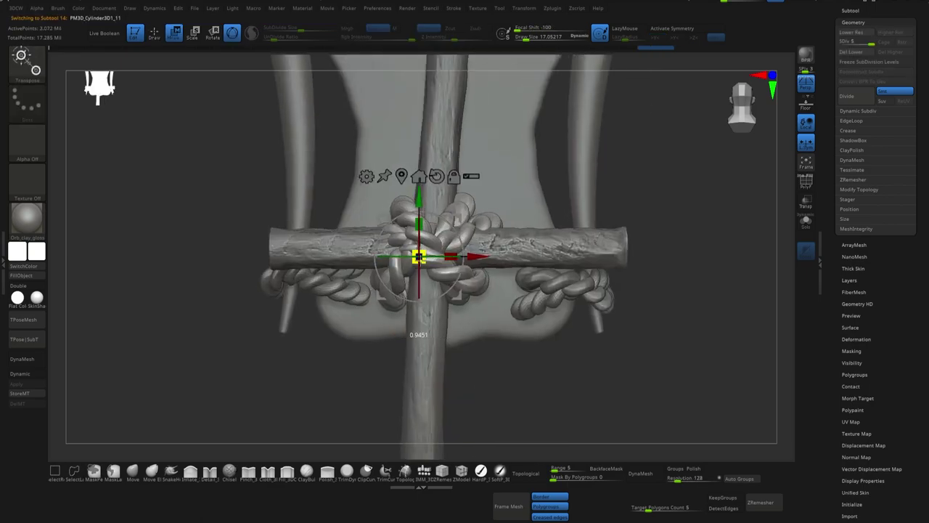
{"action": "left_click_drag", "start_coordinate": [419, 256], "coordinate": [493, 231]}
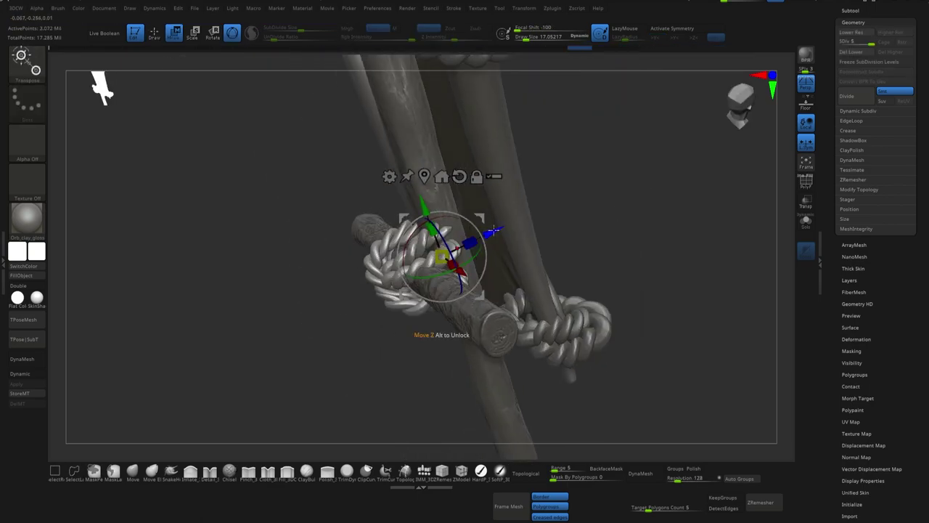
{"action": "key", "text": "q"}
{"action": "left_click_drag", "start_coordinate": [627, 182], "coordinate": [501, 132]}
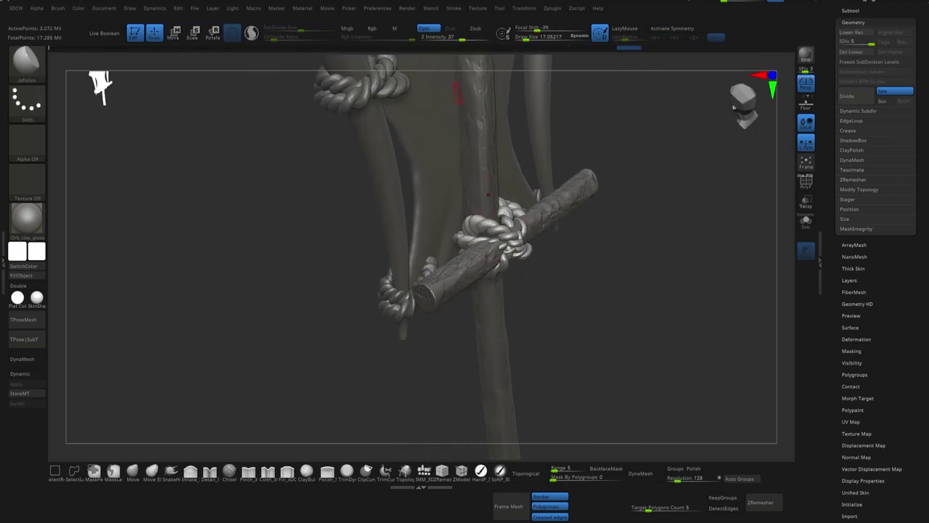